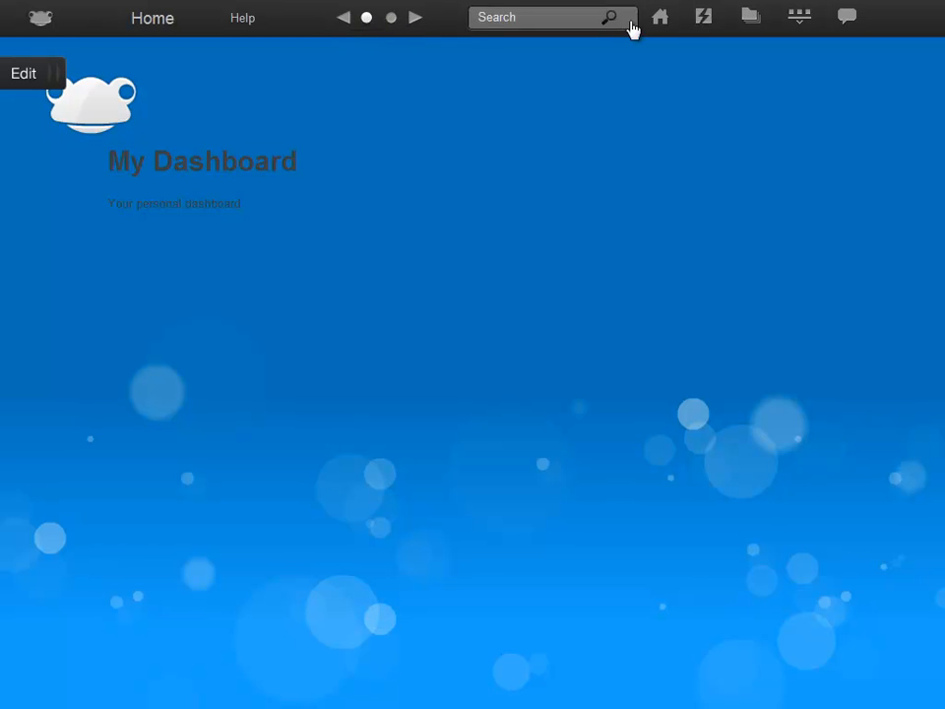
Open My Dashboard and switch it to editing mode.
{"action": "left_click", "coordinate": [708, 27]}
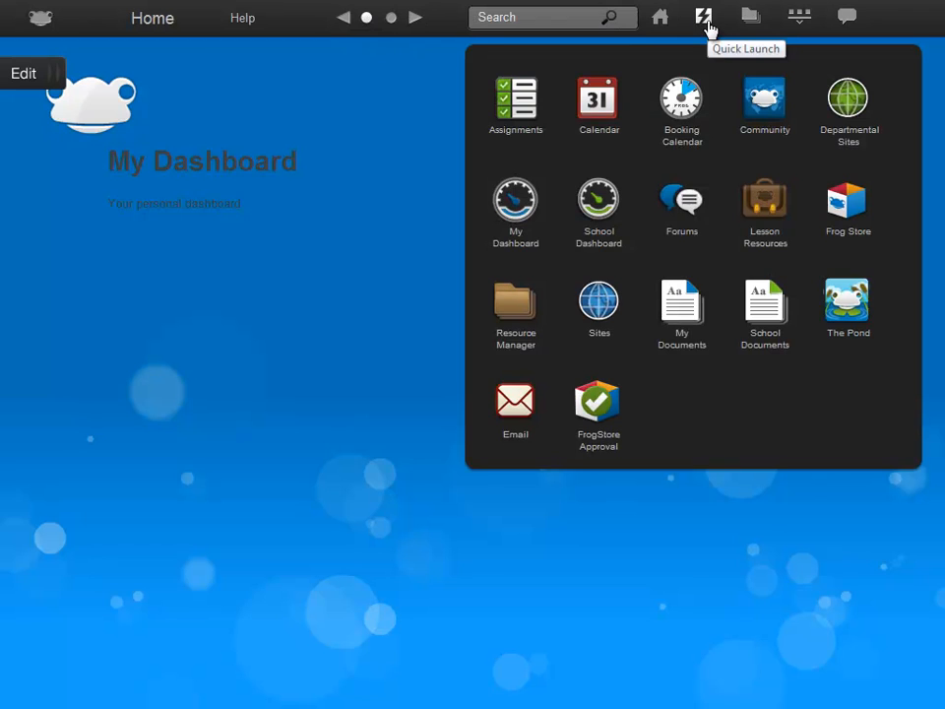
{"action": "left_click", "coordinate": [525, 221]}
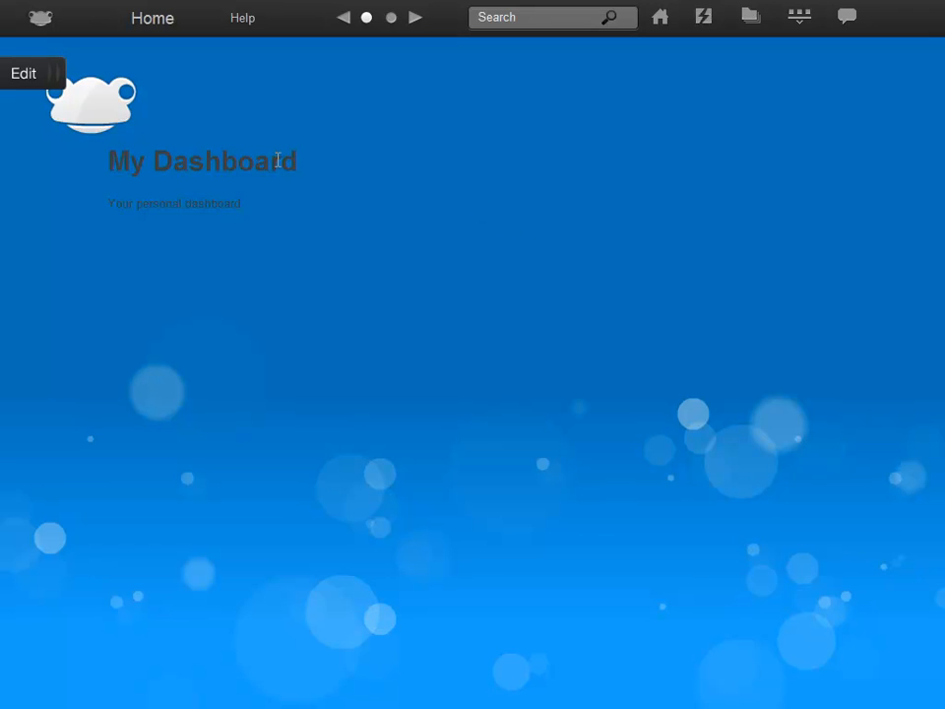
{"action": "left_click", "coordinate": [24, 75]}
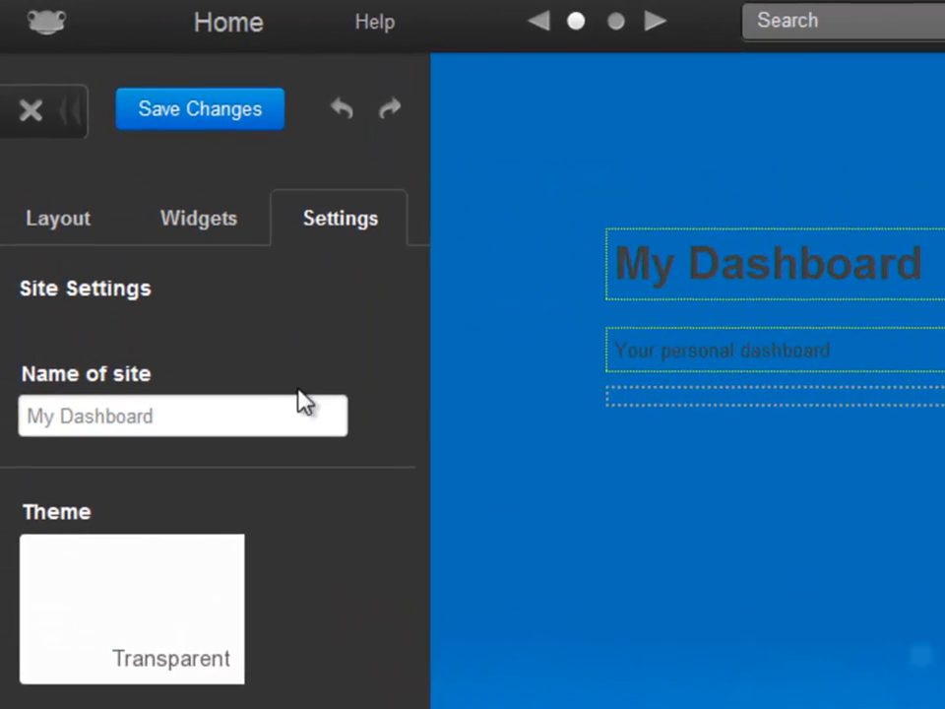
Replace the site name with the teacher's title and name, and apply the wooden desk theme with the laptop and notebook.
{"action": "left_click", "coordinate": [287, 417]}
{"action": "left_click_drag", "start_coordinate": [179, 424], "coordinate": [20, 432]}
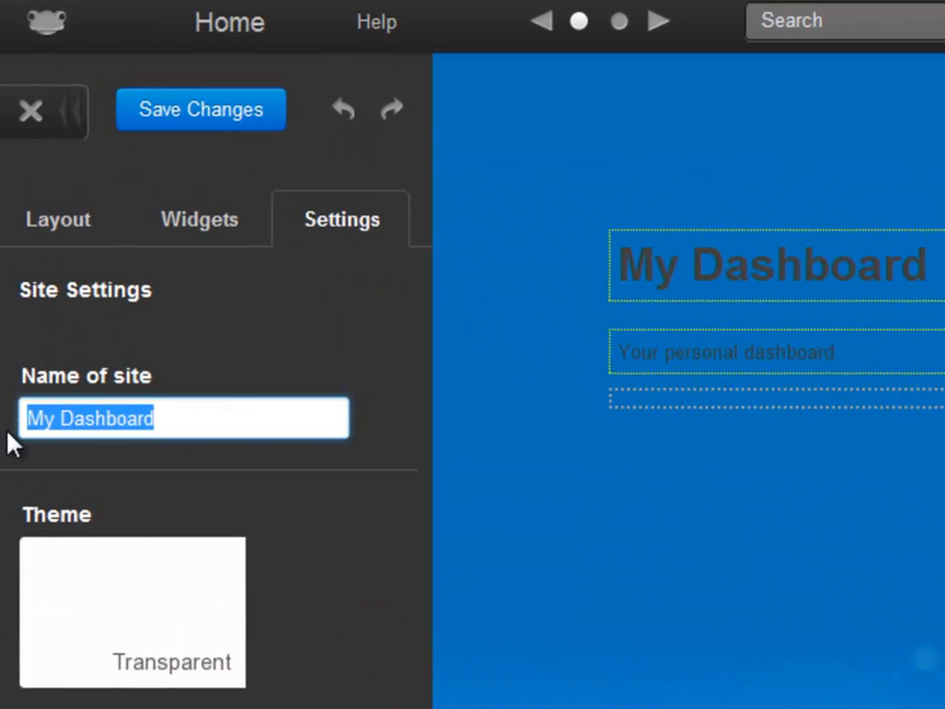
{"action": "type", "text": "Cikgu Pheobe"}
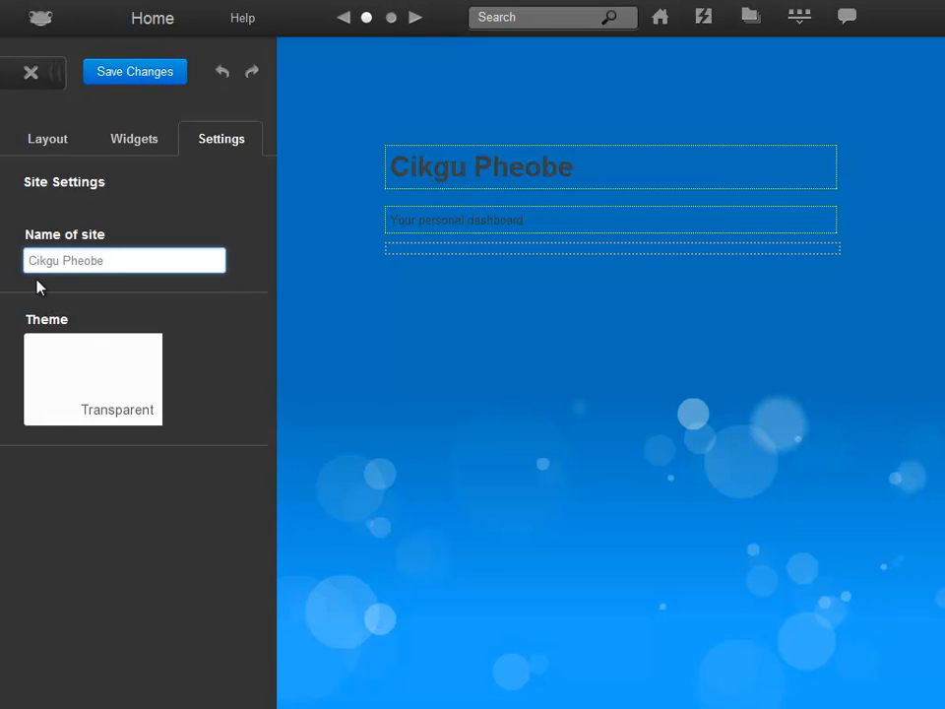
{"action": "left_click", "coordinate": [245, 386]}
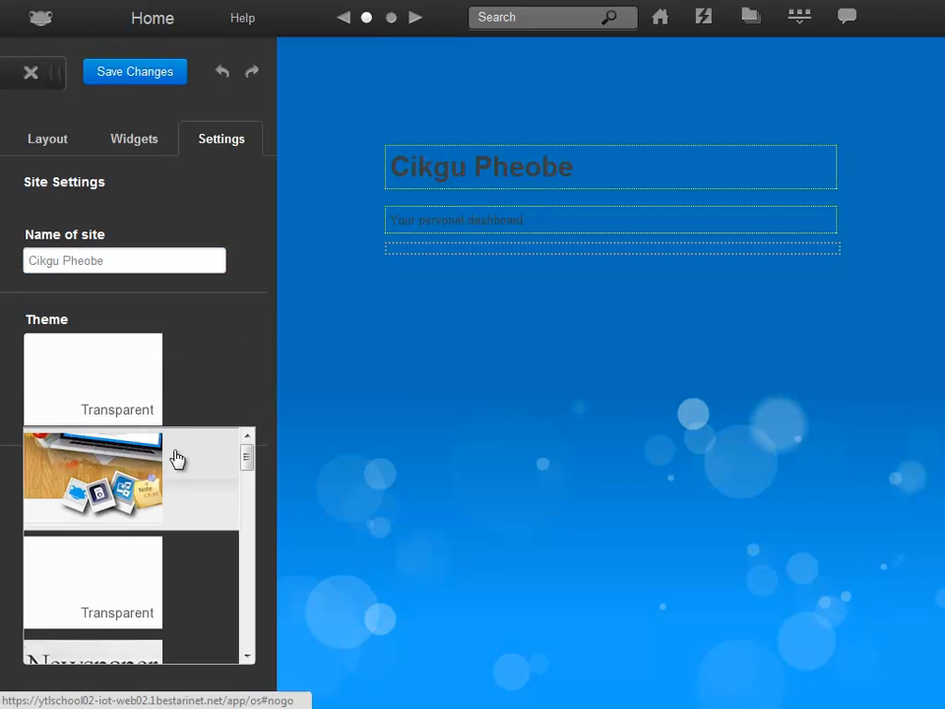
{"action": "left_click", "coordinate": [145, 478]}
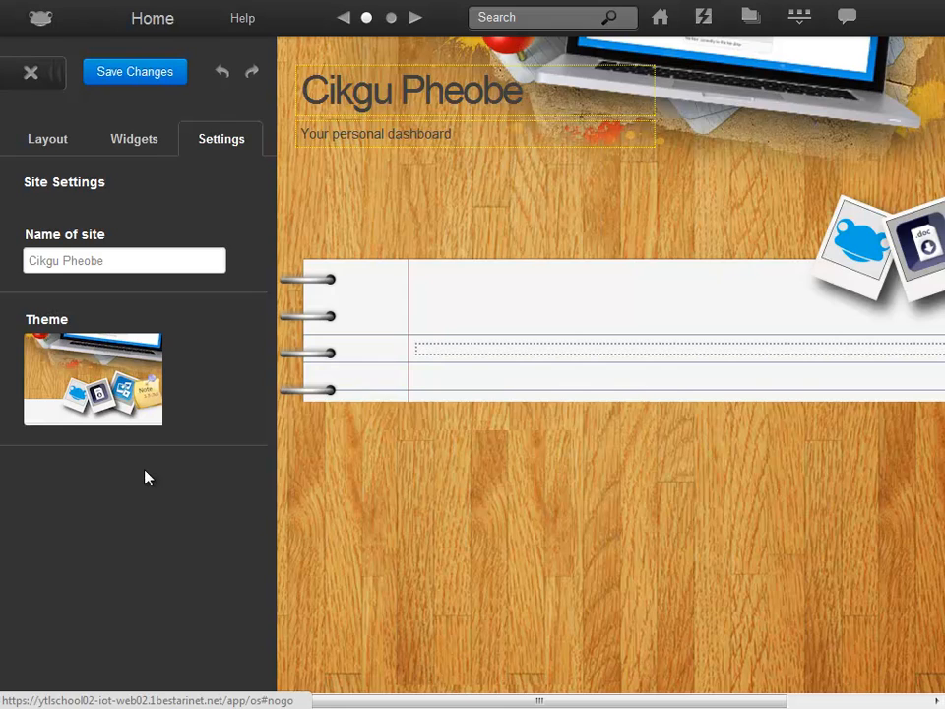
Set the page layout to three boxes, with two boxes side by side above one full-width box.
{"action": "left_click", "coordinate": [77, 149]}
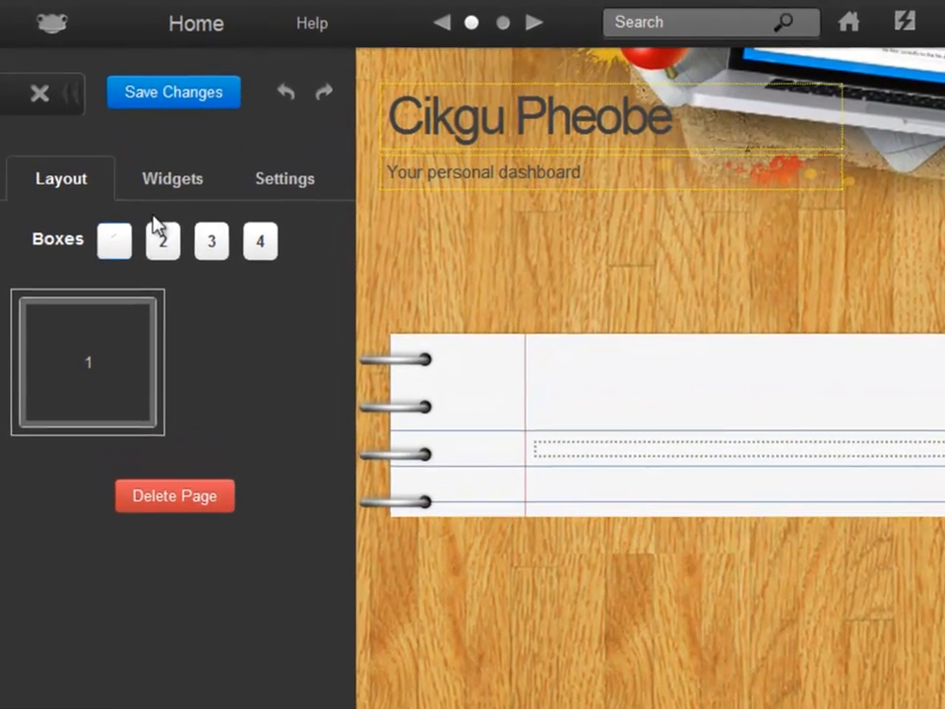
{"action": "left_click", "coordinate": [211, 246]}
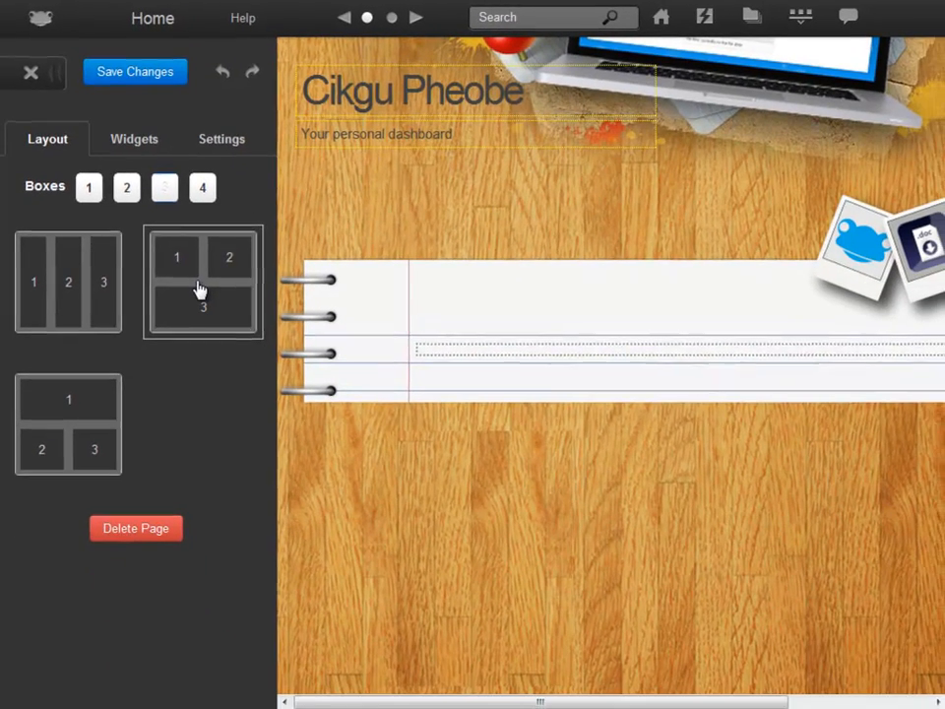
{"action": "left_click", "coordinate": [197, 289]}
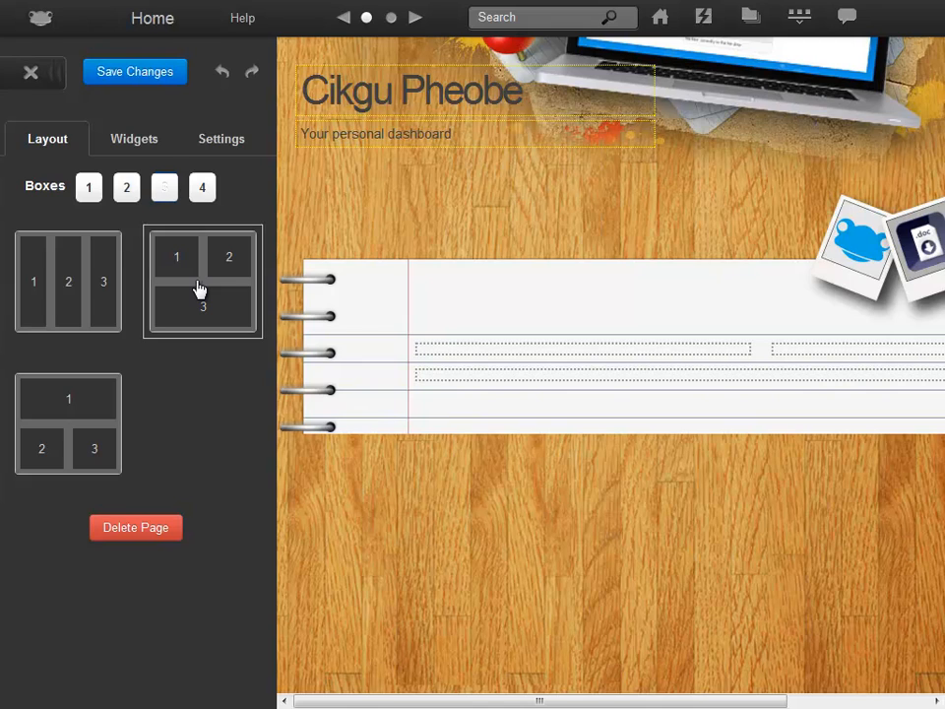
Add a Media widget to the first box of the page layout.
{"action": "left_click", "coordinate": [172, 155]}
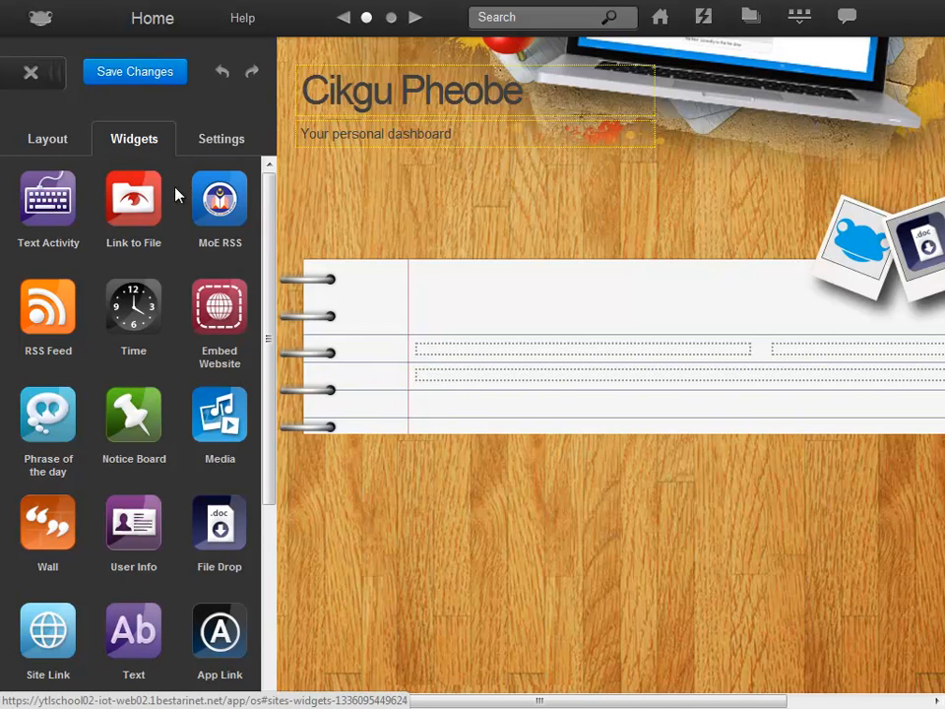
{"action": "left_click_drag", "start_coordinate": [219, 414], "coordinate": [461, 358]}
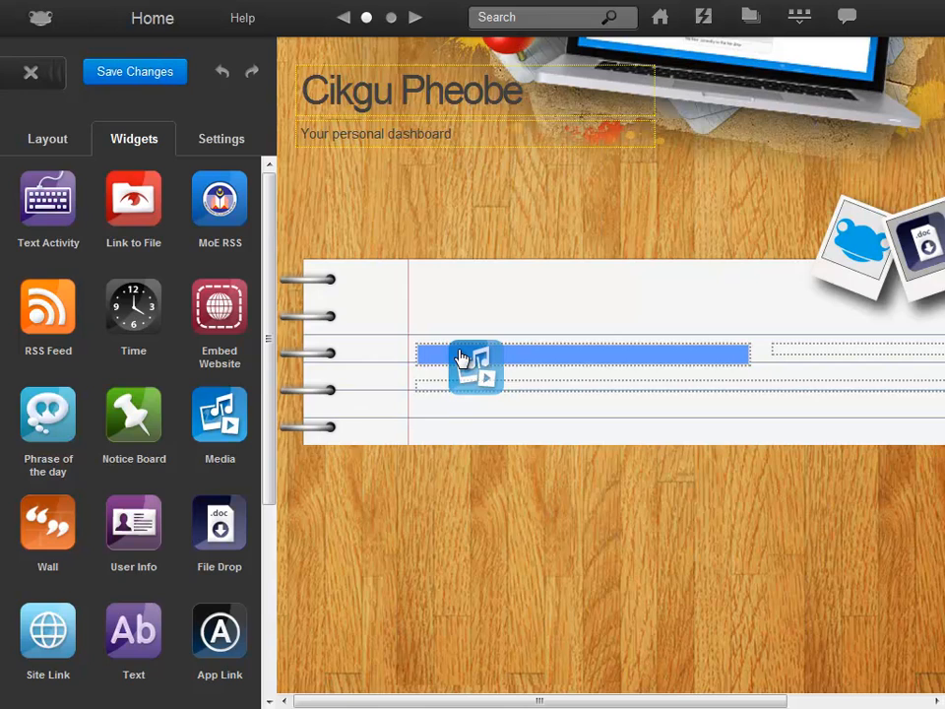
{"action": "left_click_drag", "start_coordinate": [461, 358], "coordinate": [459, 358]}
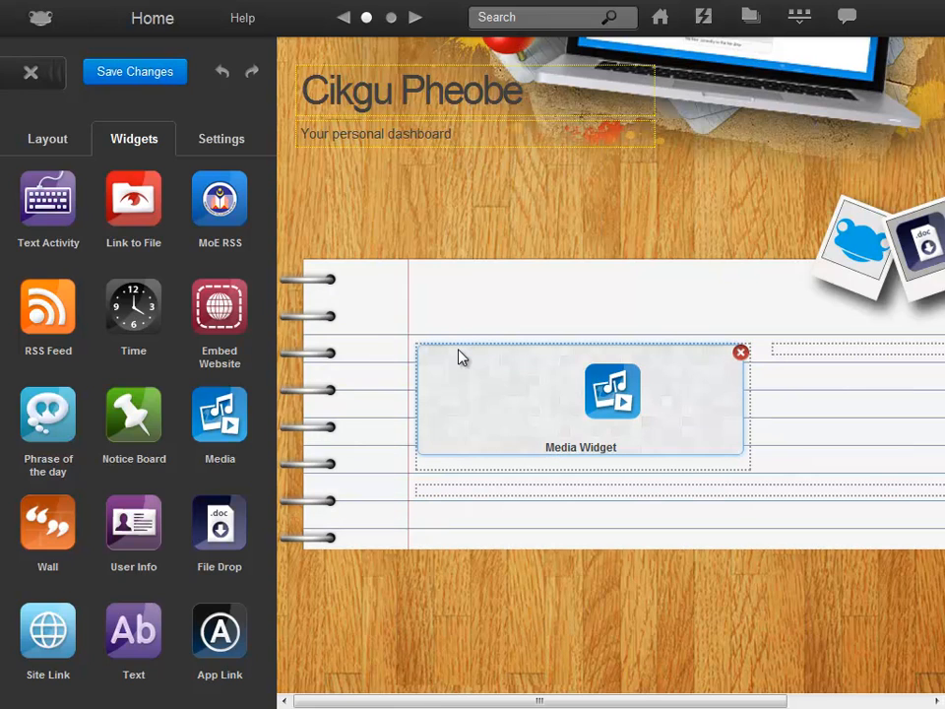
Upload the KLCC image from the Images folder into the Media widget.
{"action": "left_click", "coordinate": [459, 357]}
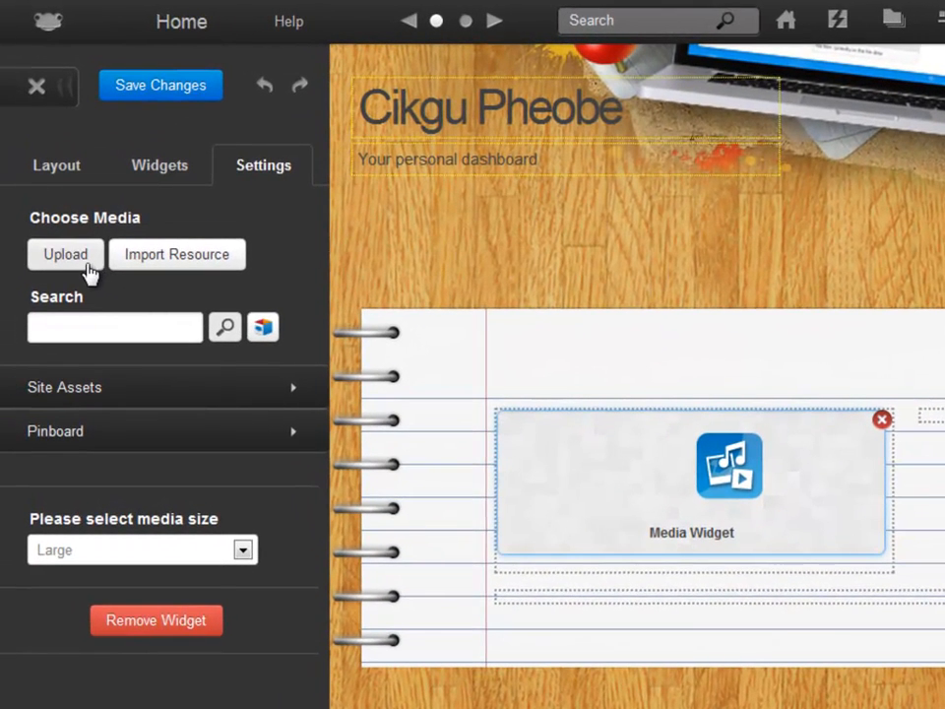
{"action": "left_click", "coordinate": [87, 268]}
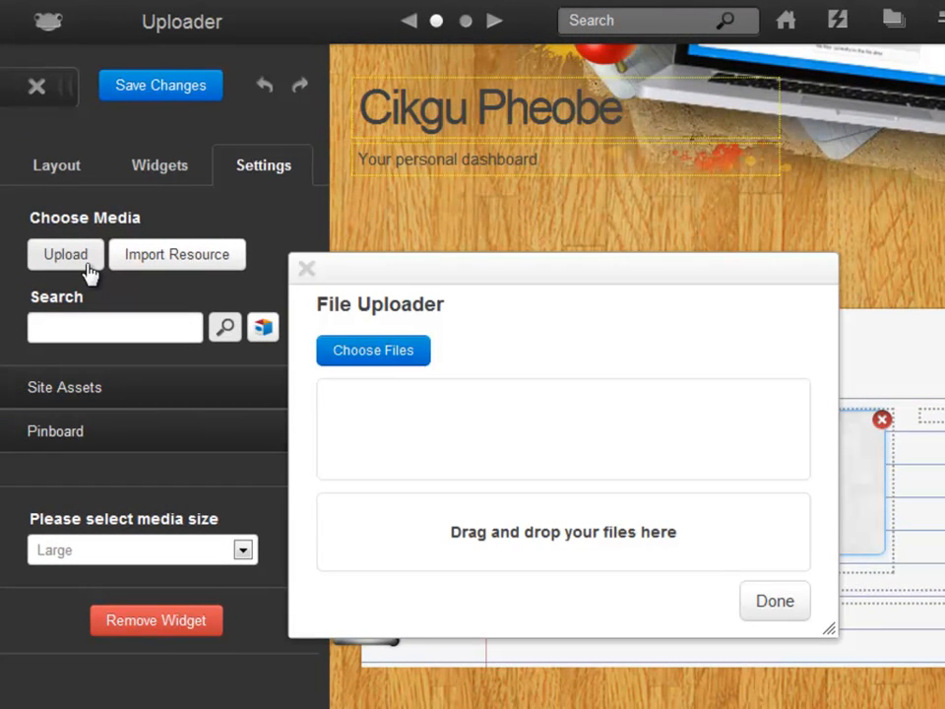
{"action": "left_click", "coordinate": [343, 356]}
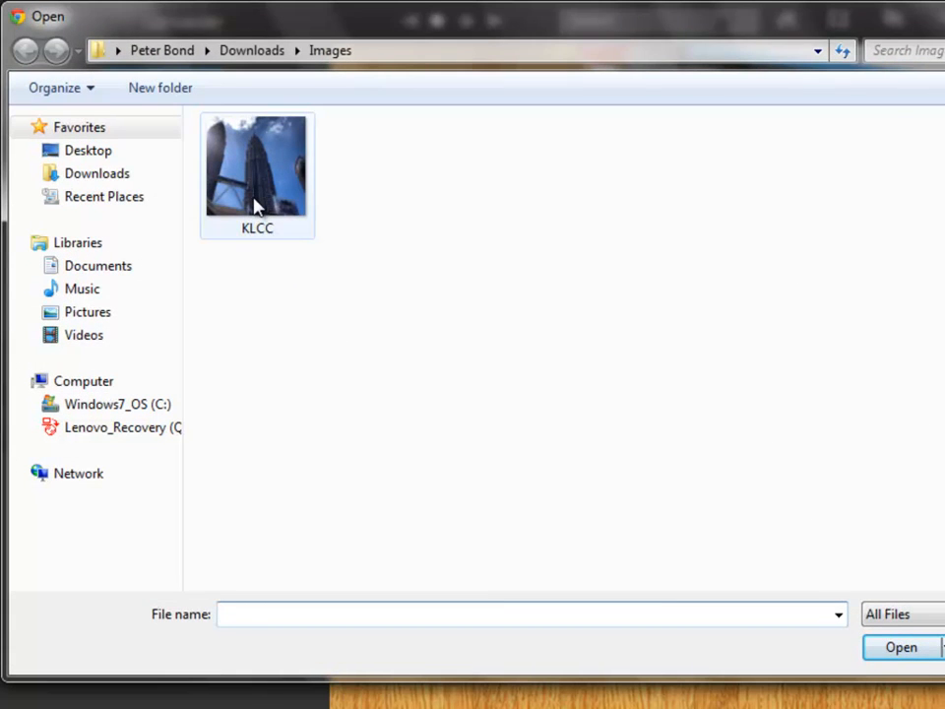
{"action": "left_click", "coordinate": [255, 206]}
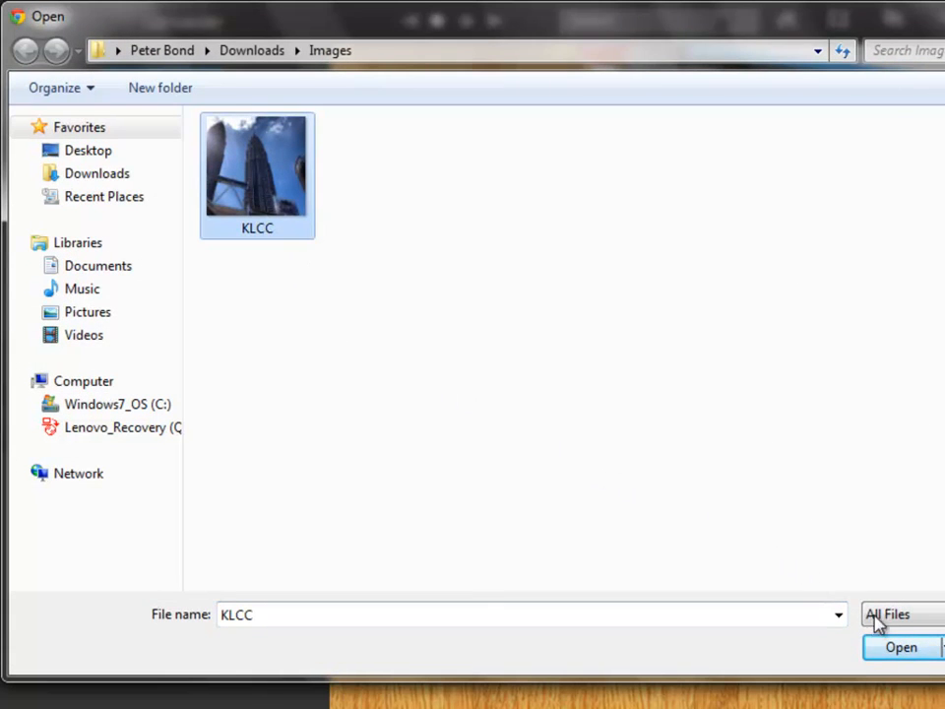
{"action": "left_click", "coordinate": [898, 647]}
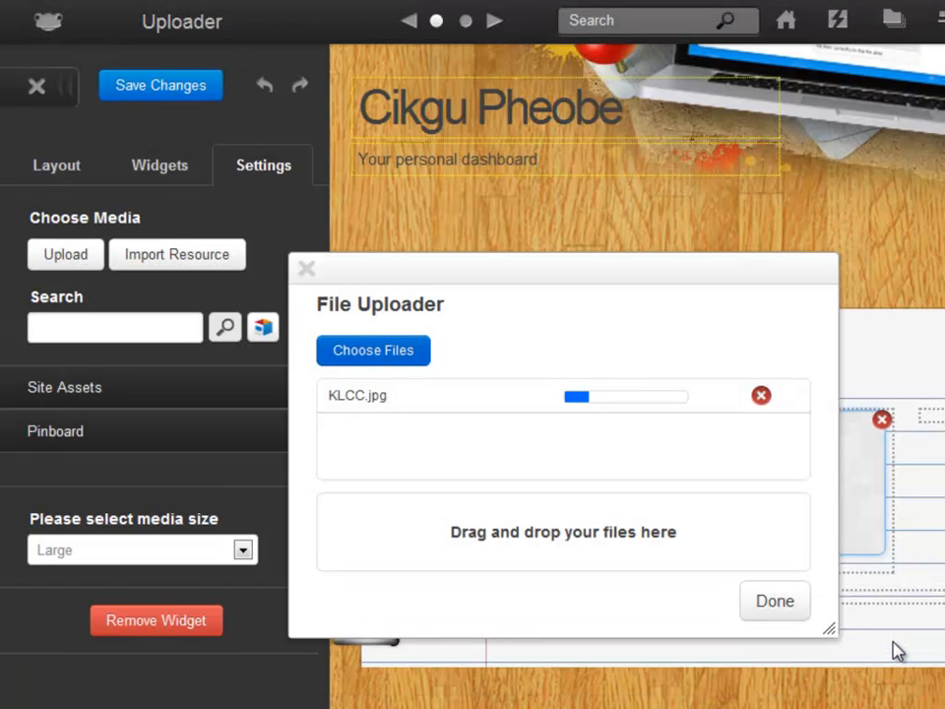
{"action": "left_click", "coordinate": [776, 602]}
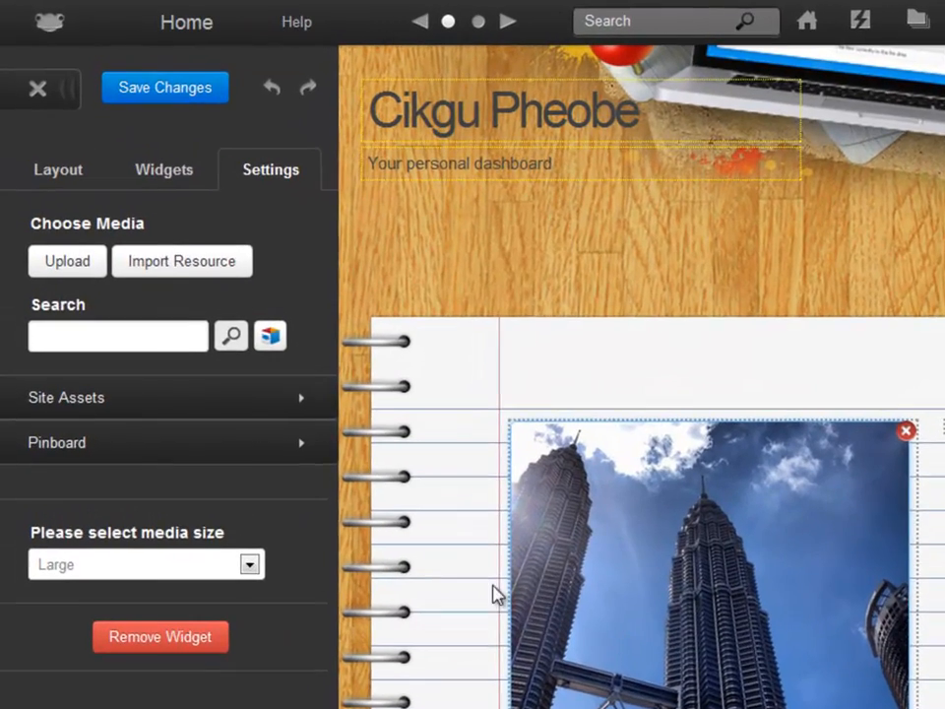
Choose Large as the media size for the image and save the dashboard changes.
{"action": "left_click", "coordinate": [250, 564]}
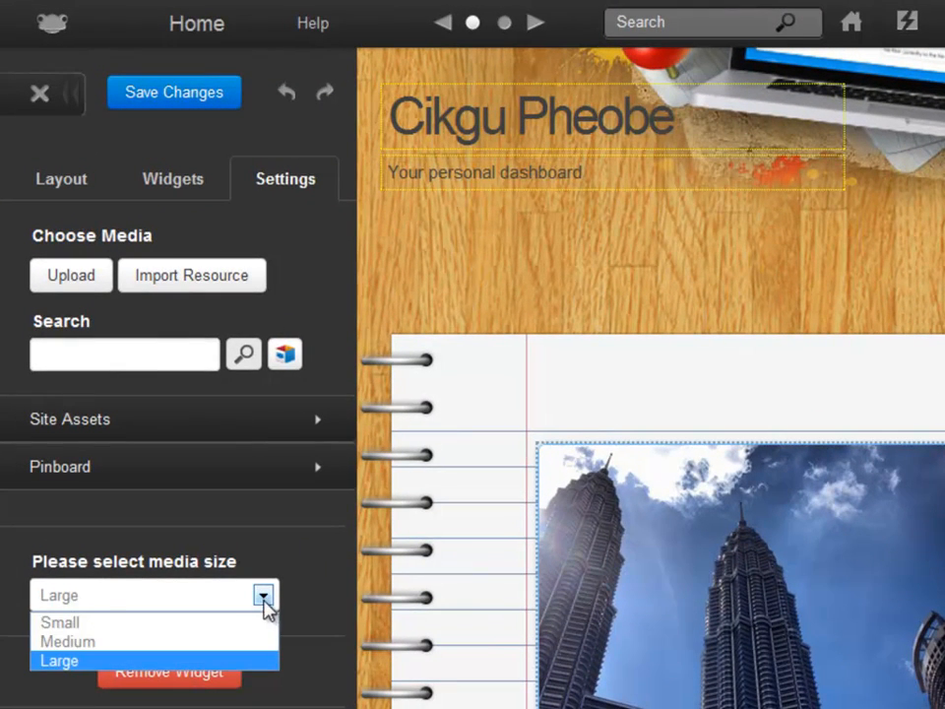
{"action": "left_click", "coordinate": [267, 668]}
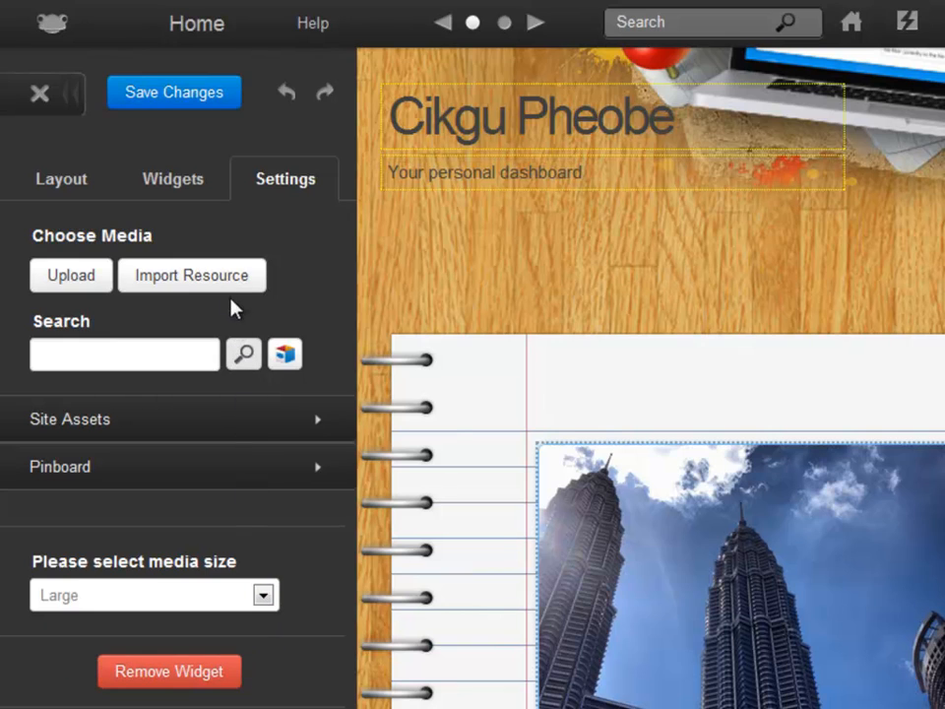
{"action": "left_click", "coordinate": [191, 98]}
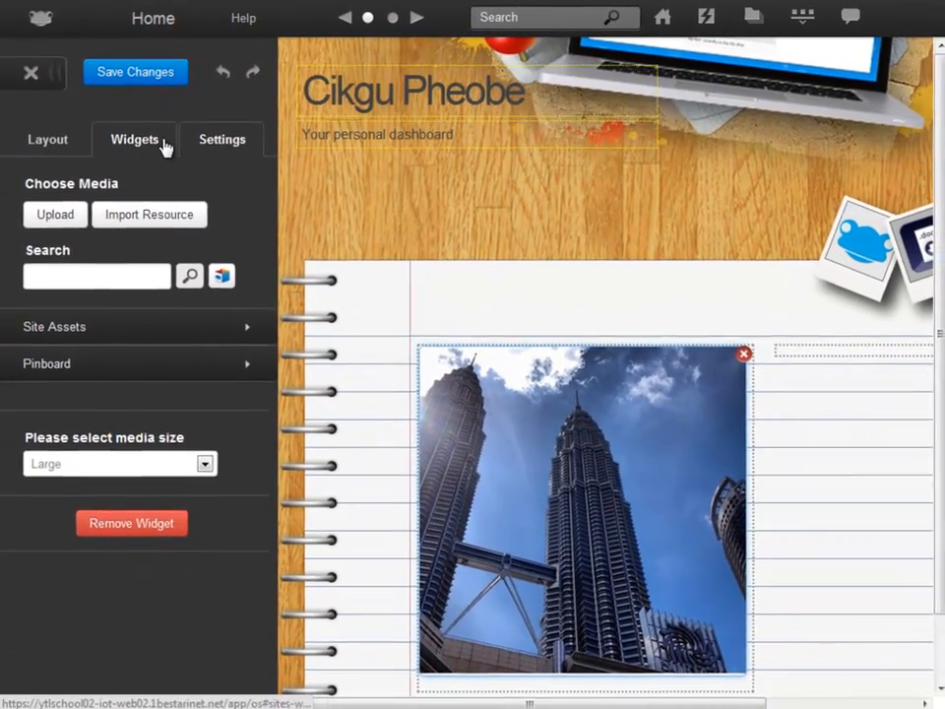
Add a Calendar widget to the second box, beside the tower photo.
{"action": "left_click", "coordinate": [182, 159]}
{"action": "left_click_drag", "start_coordinate": [266, 216], "coordinate": [272, 448]}
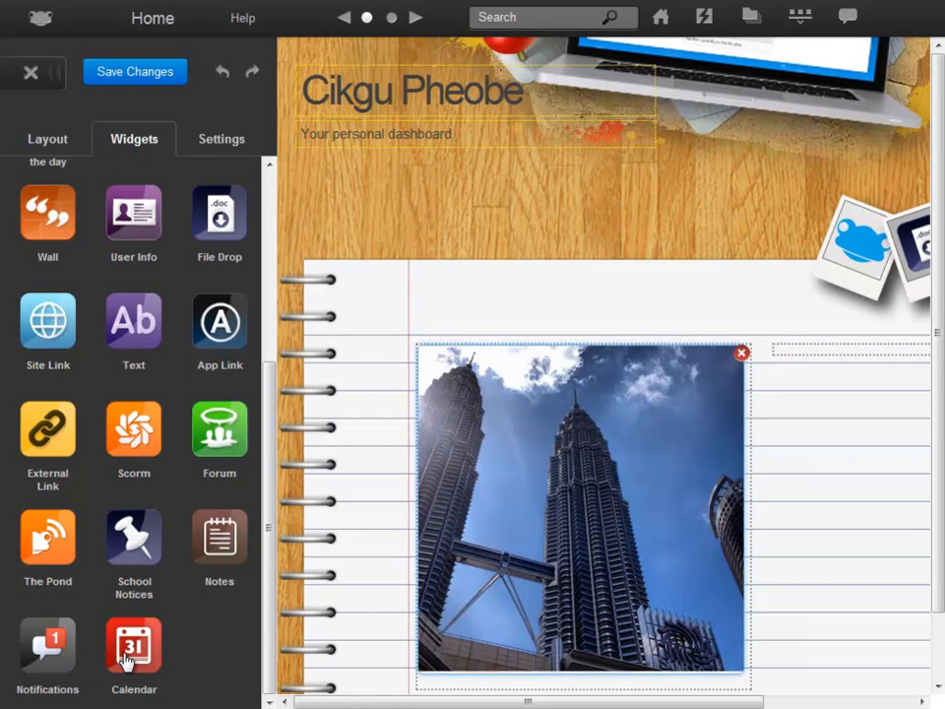
{"action": "left_click_drag", "start_coordinate": [131, 657], "coordinate": [814, 363]}
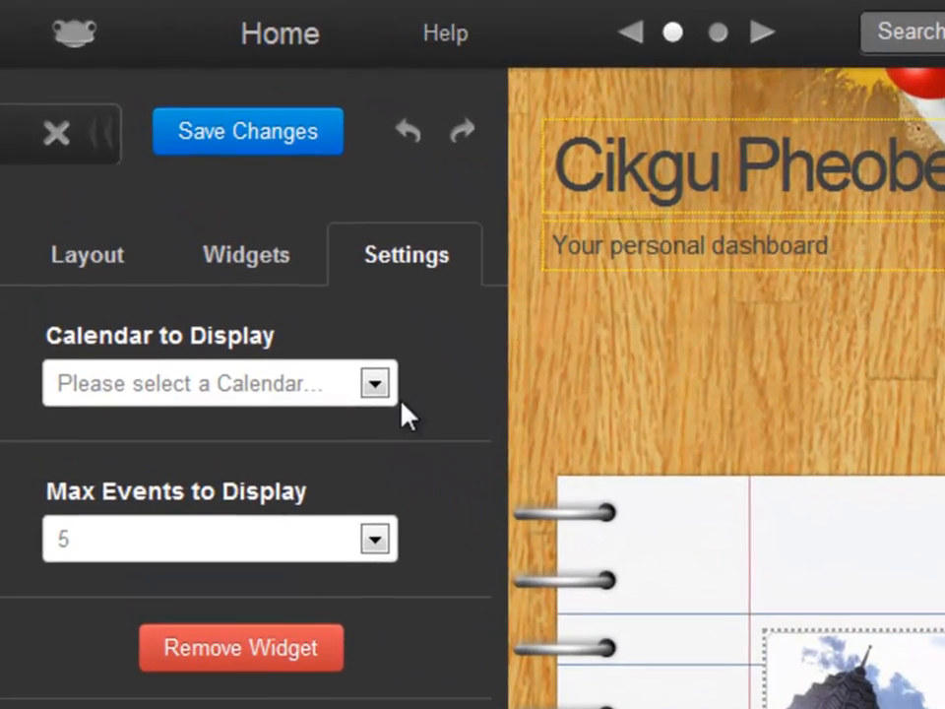
Set the Calendar widget to display the teacher's own calendar, keeping the maximum at 5 events.
{"action": "left_click", "coordinate": [351, 359]}
{"action": "left_click", "coordinate": [373, 455]}
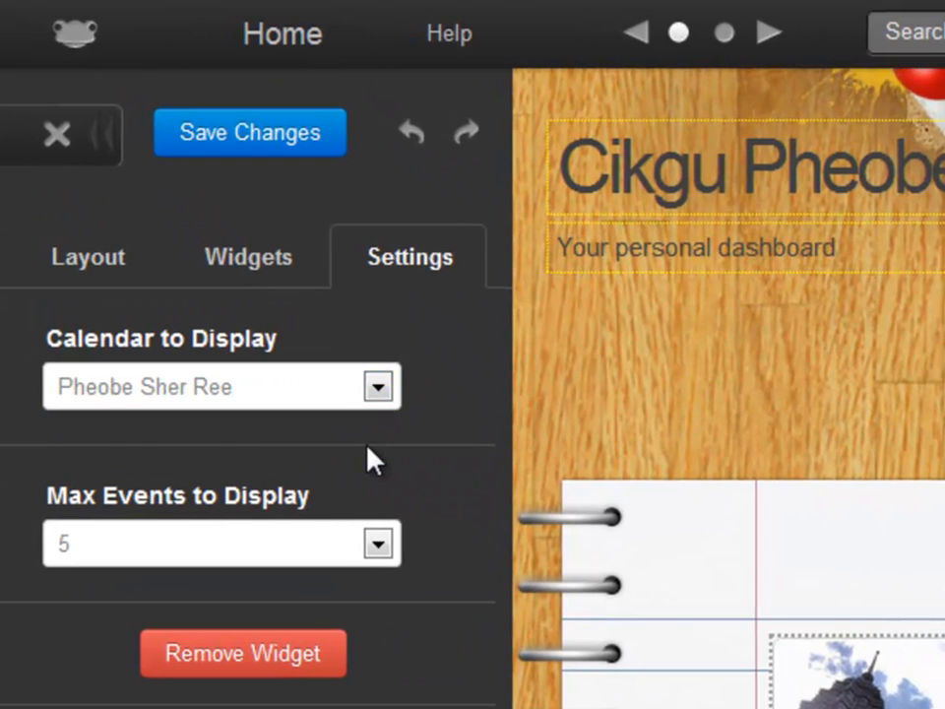
{"action": "left_click", "coordinate": [377, 544]}
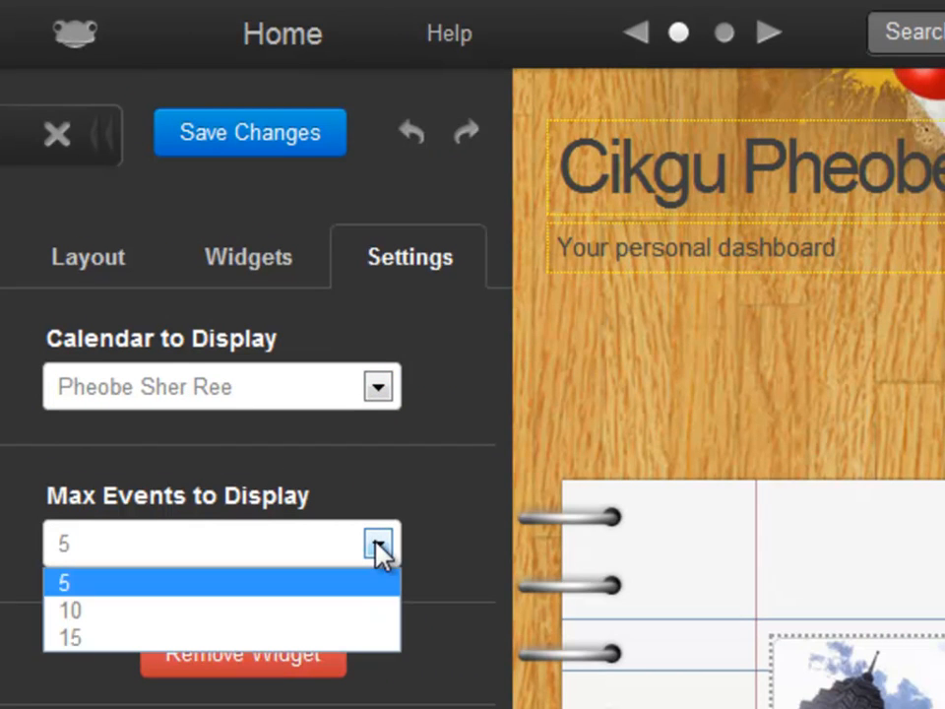
{"action": "left_click", "coordinate": [378, 546]}
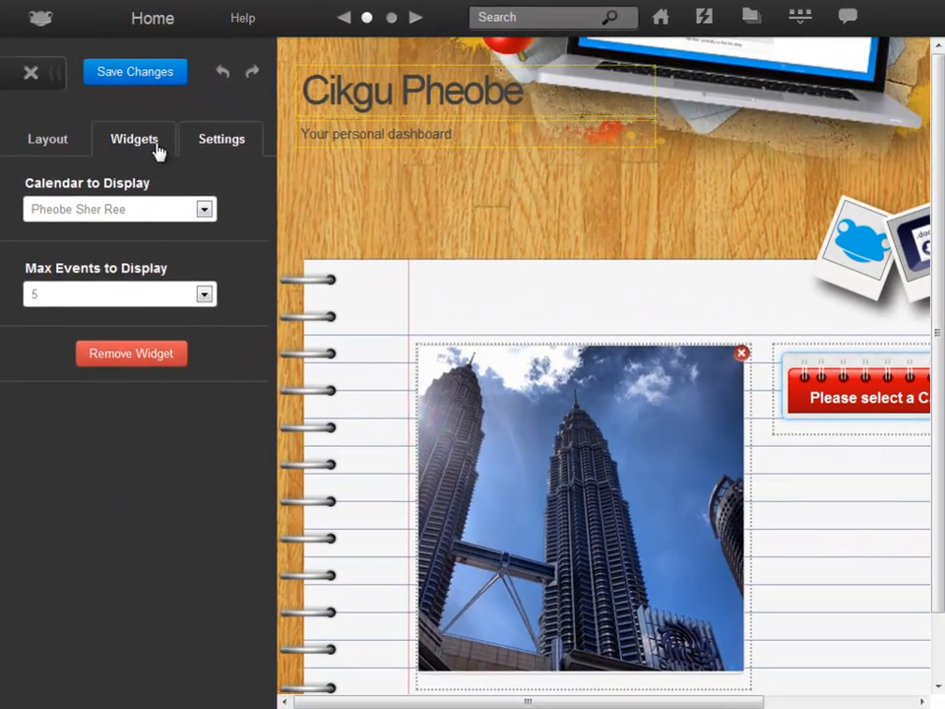
Add a Notes widget below the tower photo in the first box.
{"action": "left_click", "coordinate": [180, 169]}
{"action": "left_click_drag", "start_coordinate": [271, 216], "coordinate": [276, 437]}
{"action": "left_click_drag", "start_coordinate": [224, 532], "coordinate": [465, 677]}
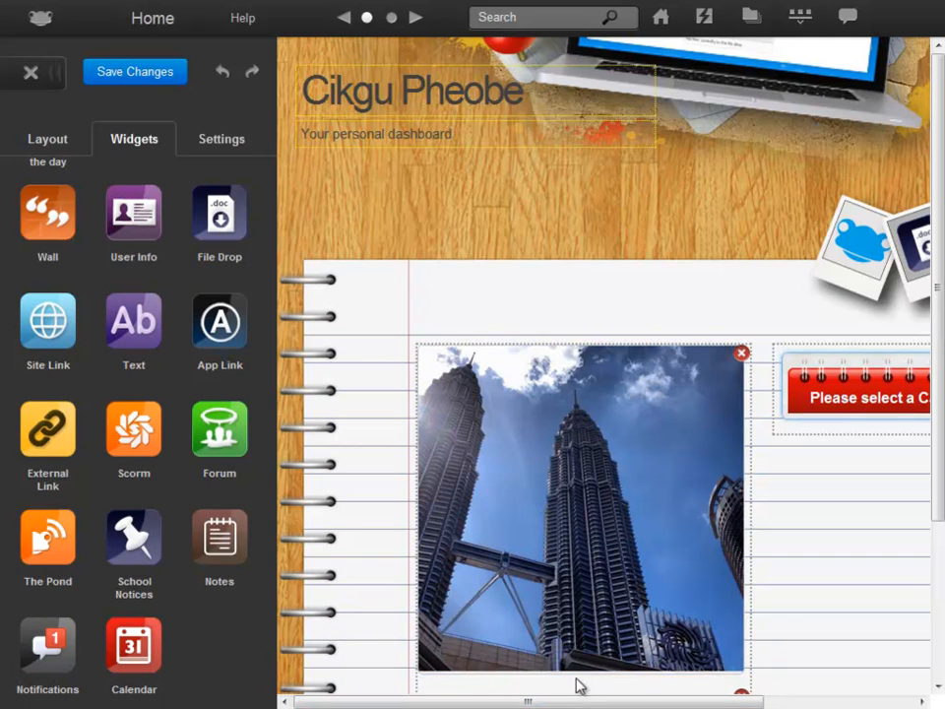
{"action": "scroll", "coordinate": [638, 668], "scroll_direction": "down", "scroll_amount": 2}
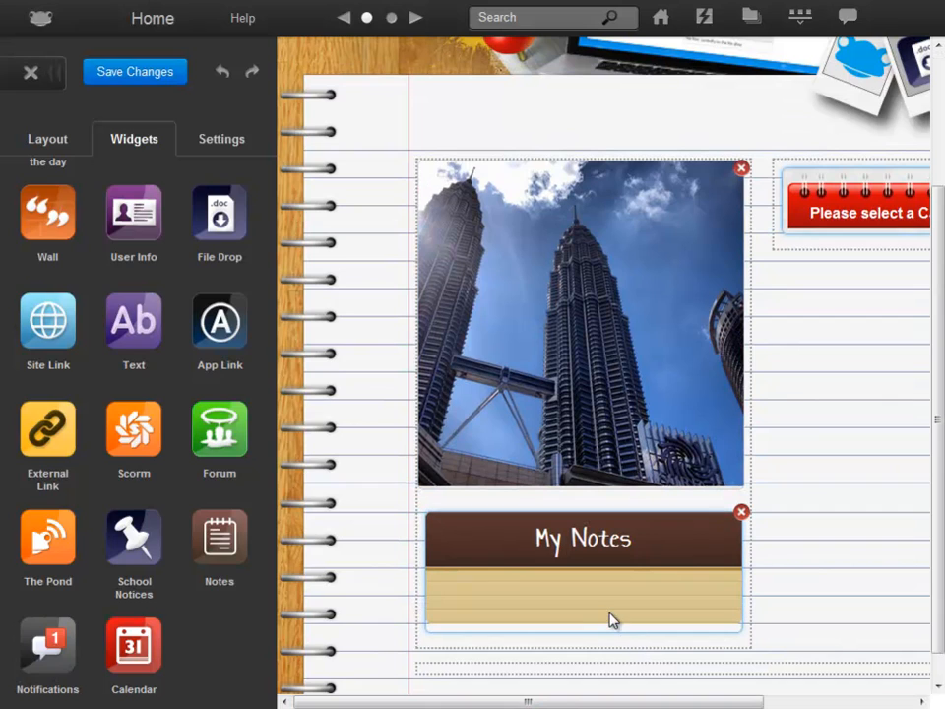
Enter "Buku Latihan Tatabahasa – Pulangkan kepada Tingkatan 5 Maju" as the text of the Notes widget.
{"action": "left_click", "coordinate": [612, 620]}
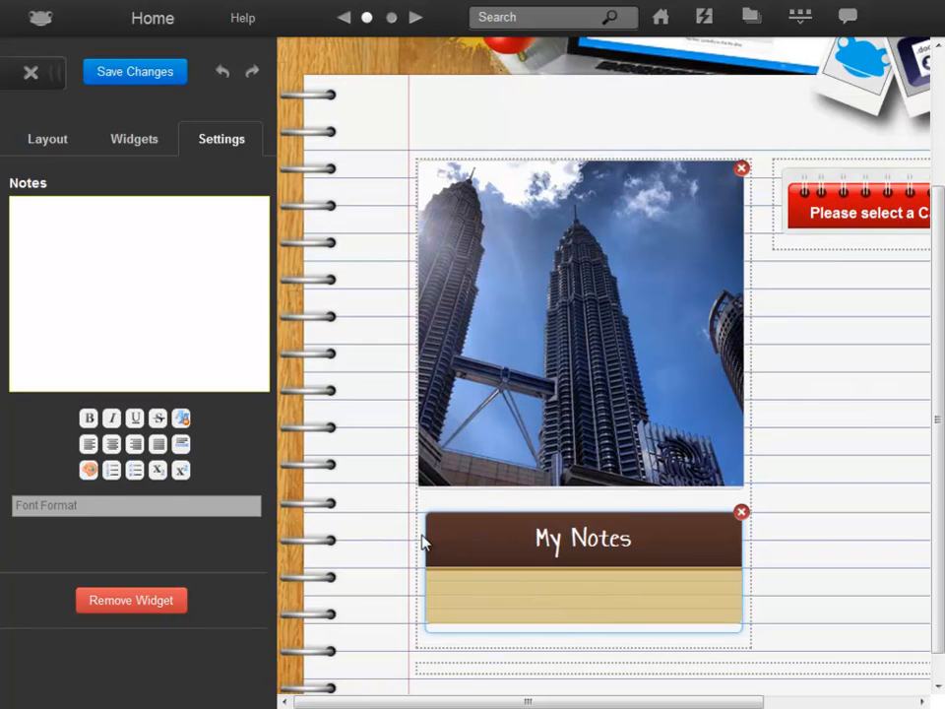
{"action": "left_click", "coordinate": [156, 243]}
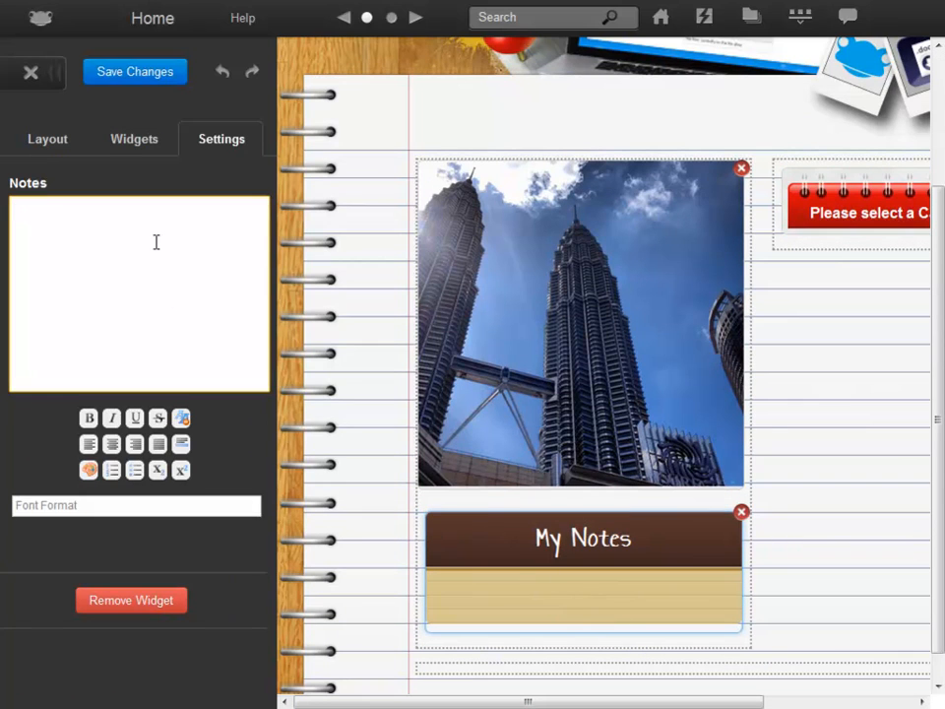
{"action": "type", "text": "Buku Latihan Tatabahasa – Pulangkan kepada Tingkatan 5 Maju"}
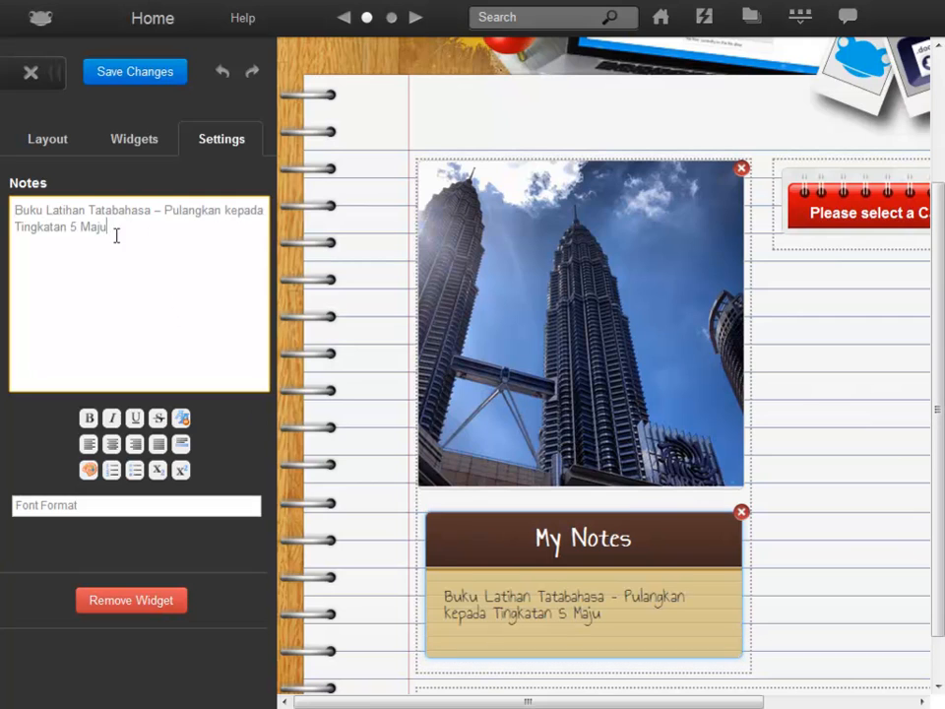
Make the whole note text bold and save the dashboard changes.
{"action": "left_click_drag", "start_coordinate": [116, 237], "coordinate": [20, 207]}
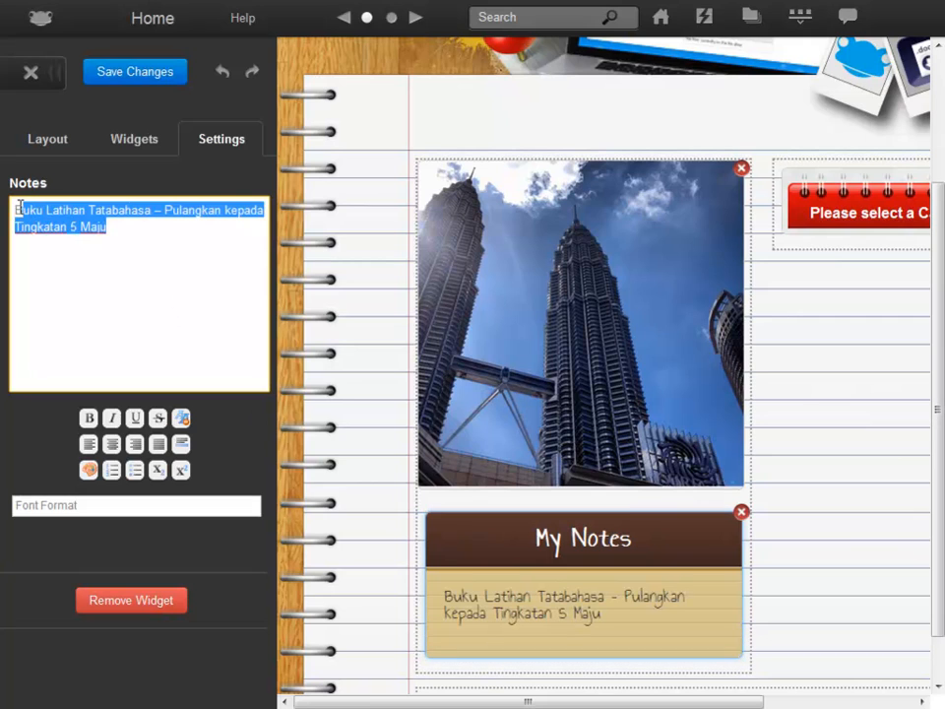
{"action": "left_click", "coordinate": [87, 418]}
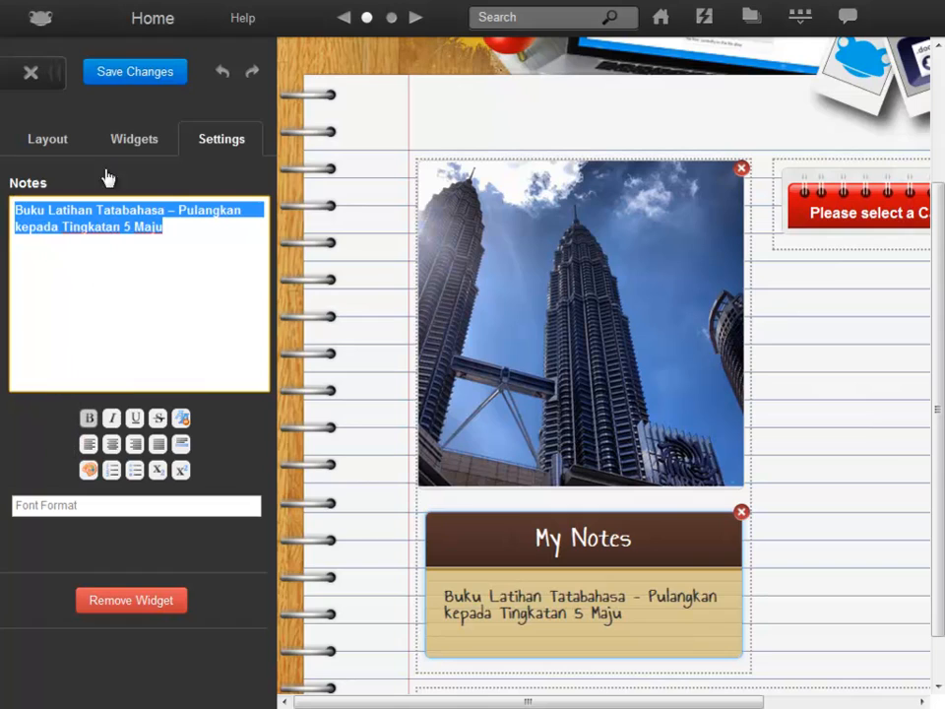
{"action": "left_click", "coordinate": [121, 76]}
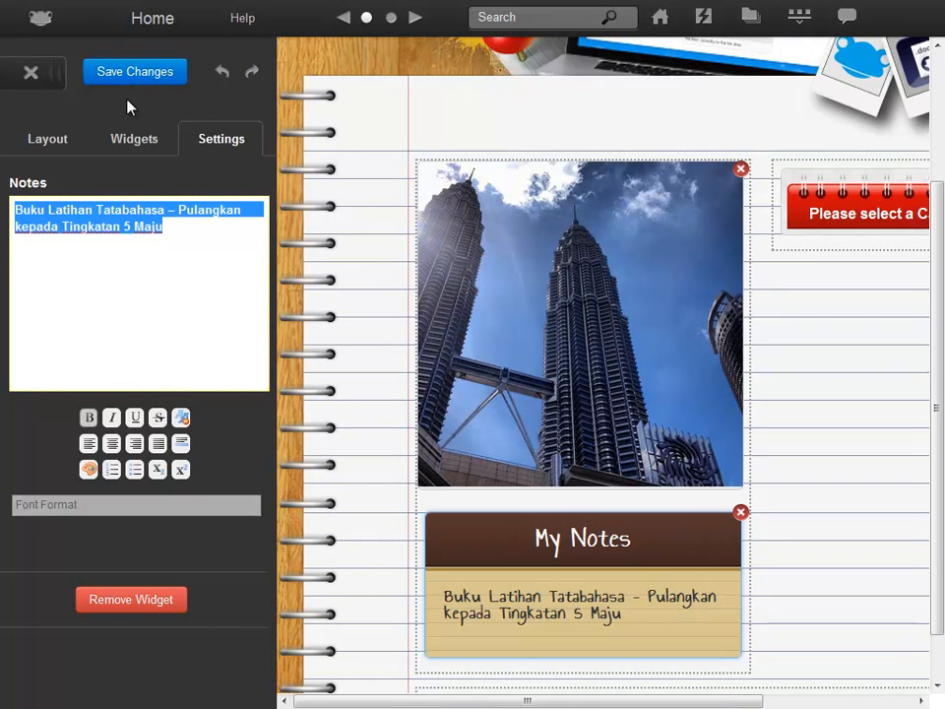
Add an External Link widget below the Calendar widget in the second box.
{"action": "left_click", "coordinate": [155, 151]}
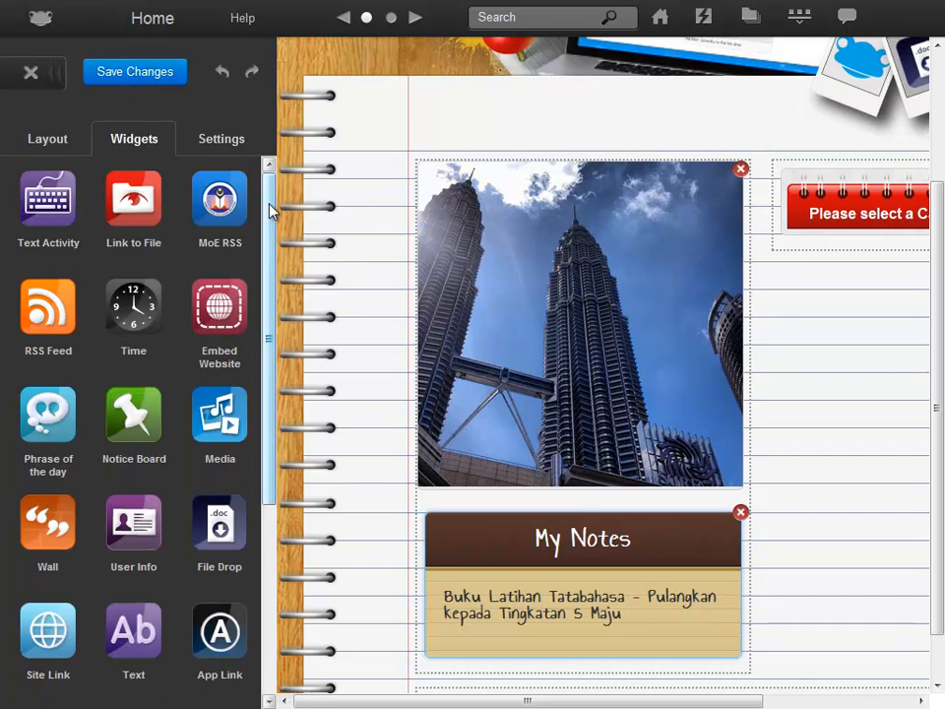
{"action": "left_click_drag", "start_coordinate": [270, 209], "coordinate": [280, 373]}
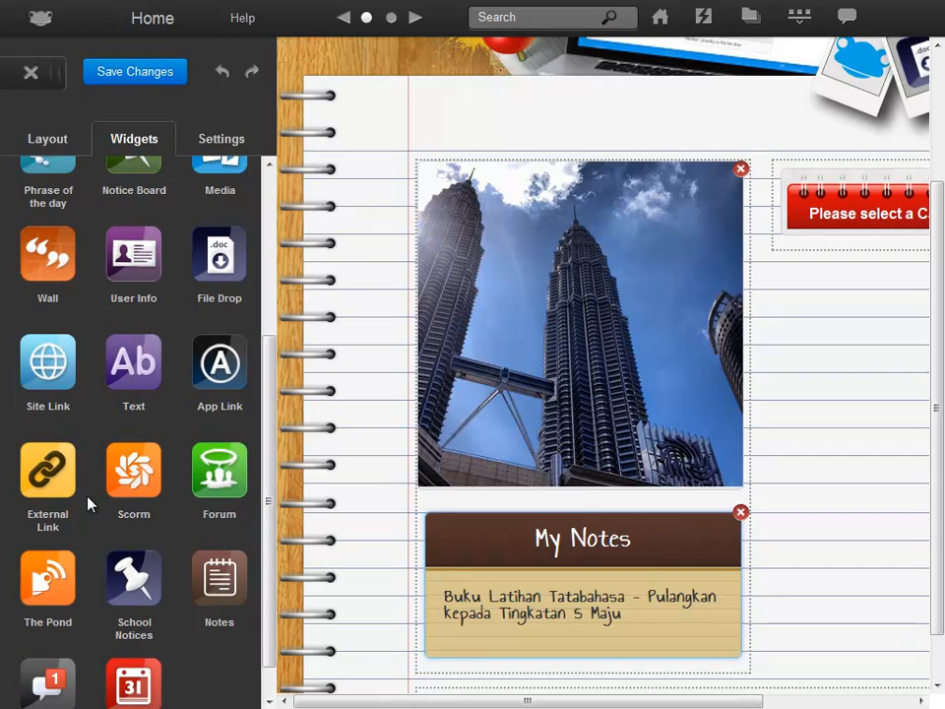
{"action": "left_click_drag", "start_coordinate": [47, 497], "coordinate": [861, 264]}
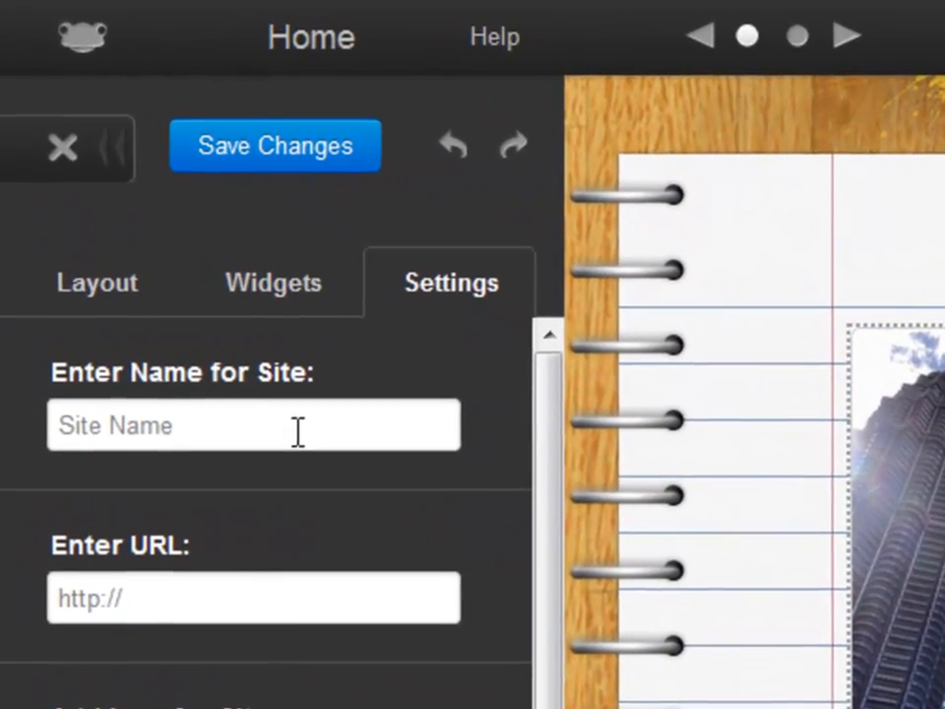
{"action": "left_click", "coordinate": [198, 407]}
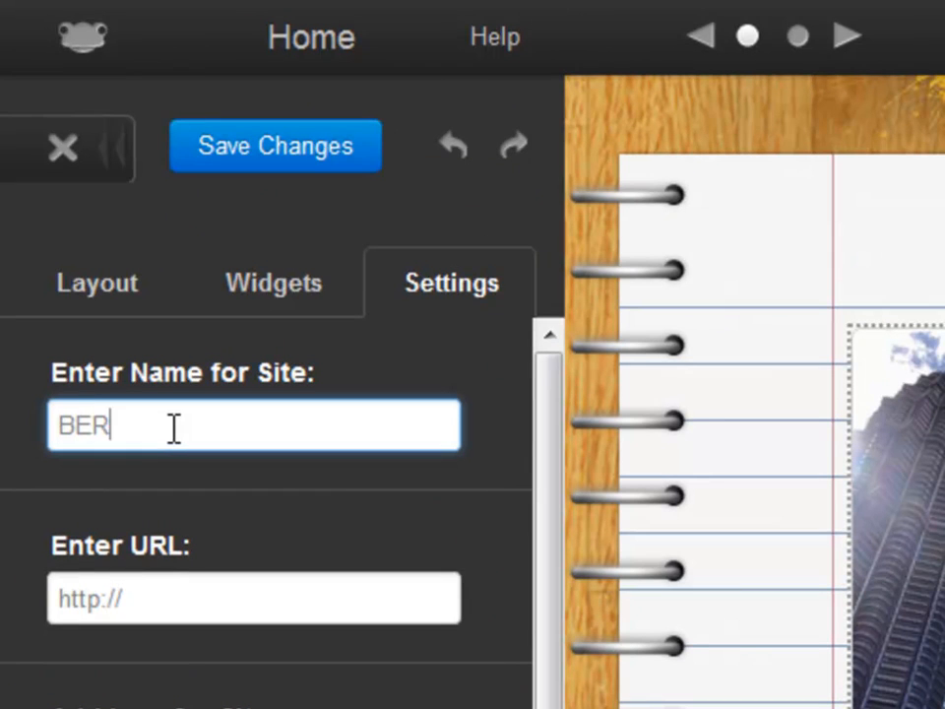
{"action": "type", "text": "BERITA "}
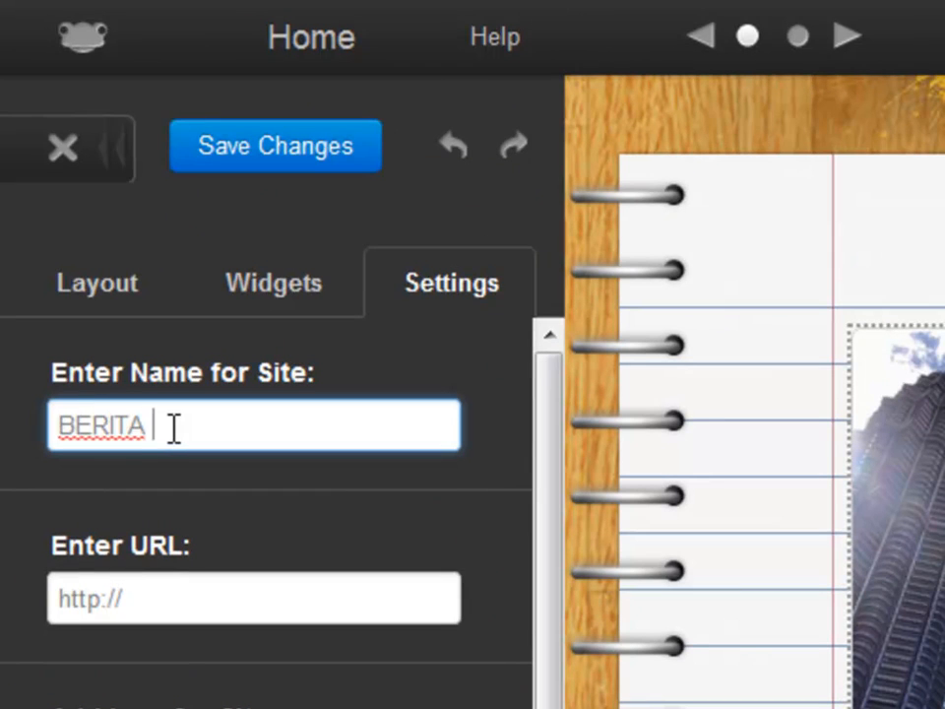
{"action": "type", "text": "HARIA"}
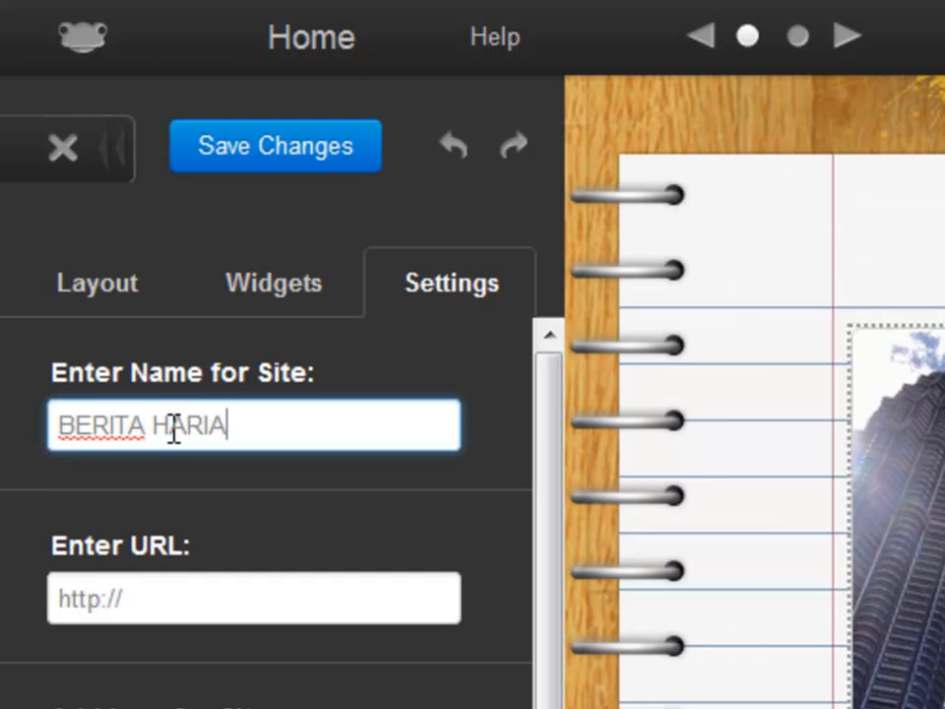
{"action": "type", "text": "N"}
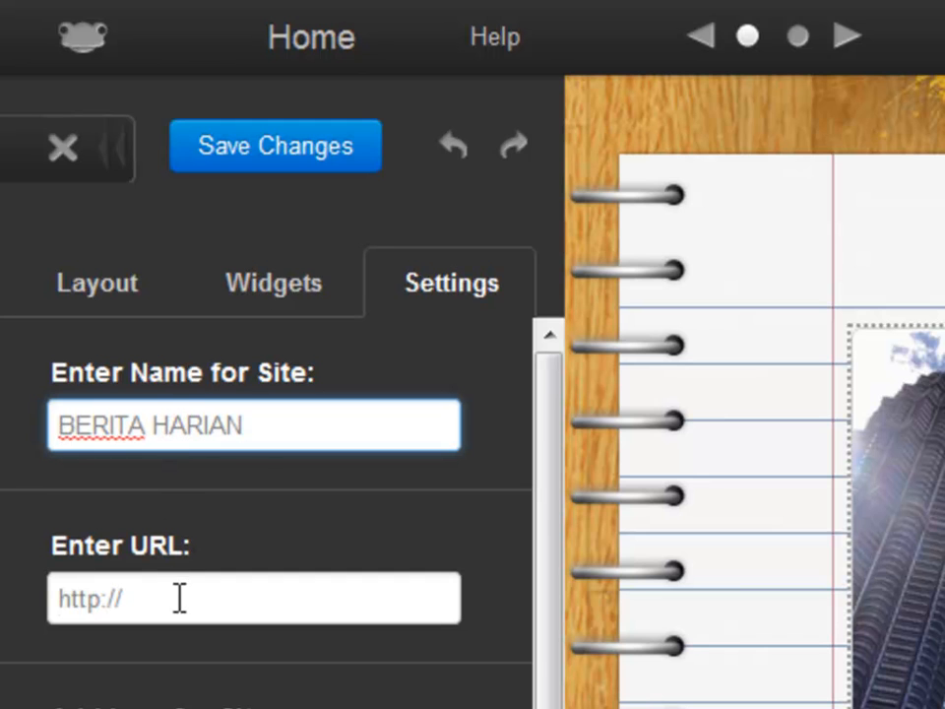
{"action": "left_click", "coordinate": [91, 602]}
{"action": "type", "text": "http://www.bharian.com.my/"}
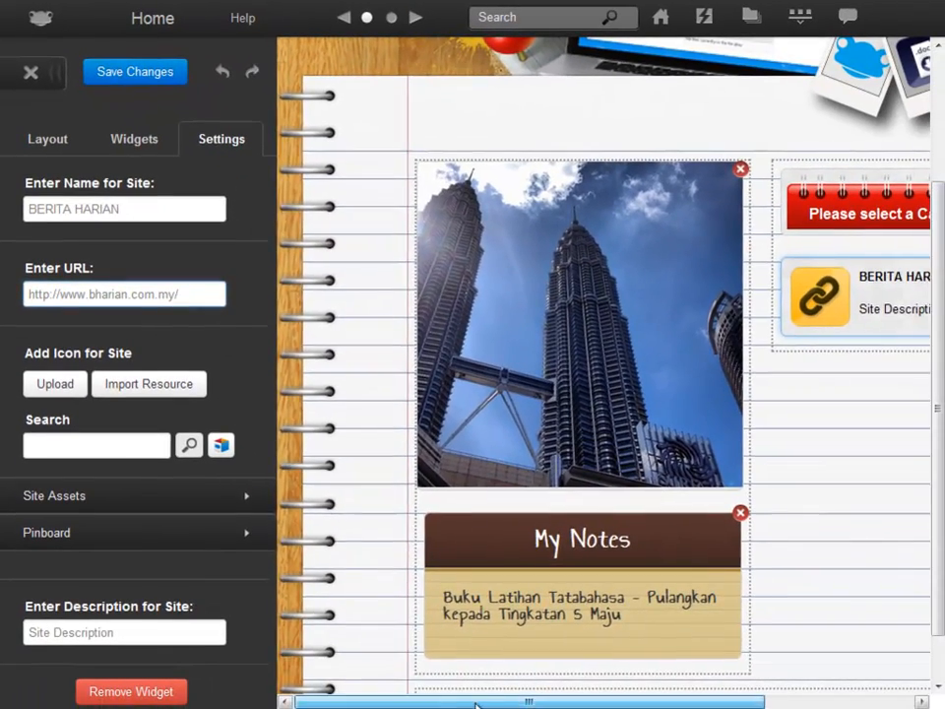
Search the Frog Store images for "BERITA HARIAN LOGO" and use the "logo berita harian" image as the site's icon.
{"action": "left_click_drag", "start_coordinate": [476, 705], "coordinate": [624, 704]}
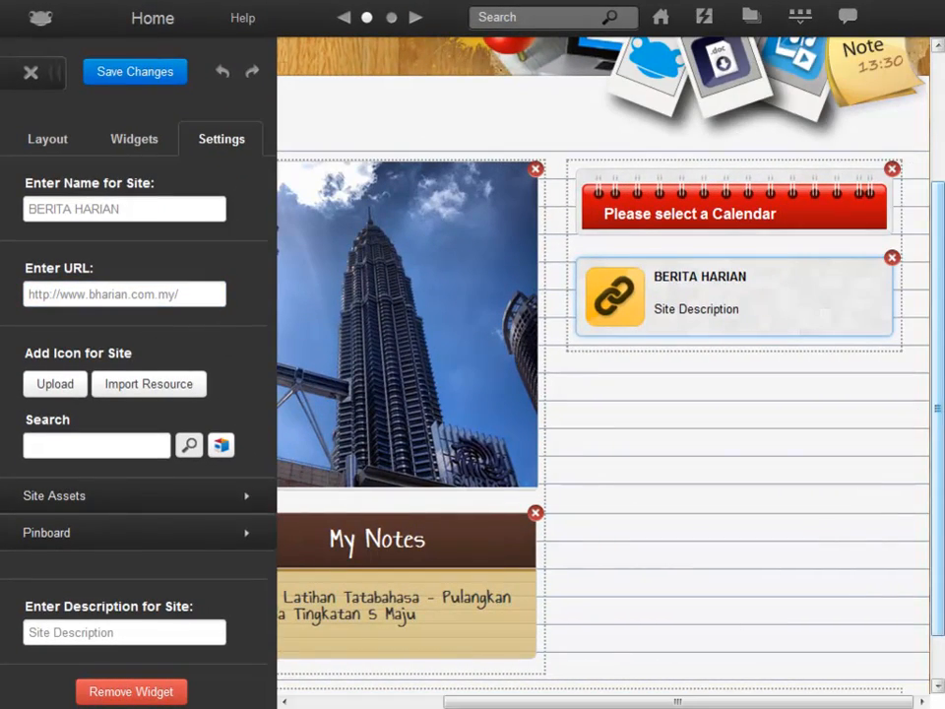
{"action": "left_click_drag", "start_coordinate": [937, 357], "coordinate": [938, 412]}
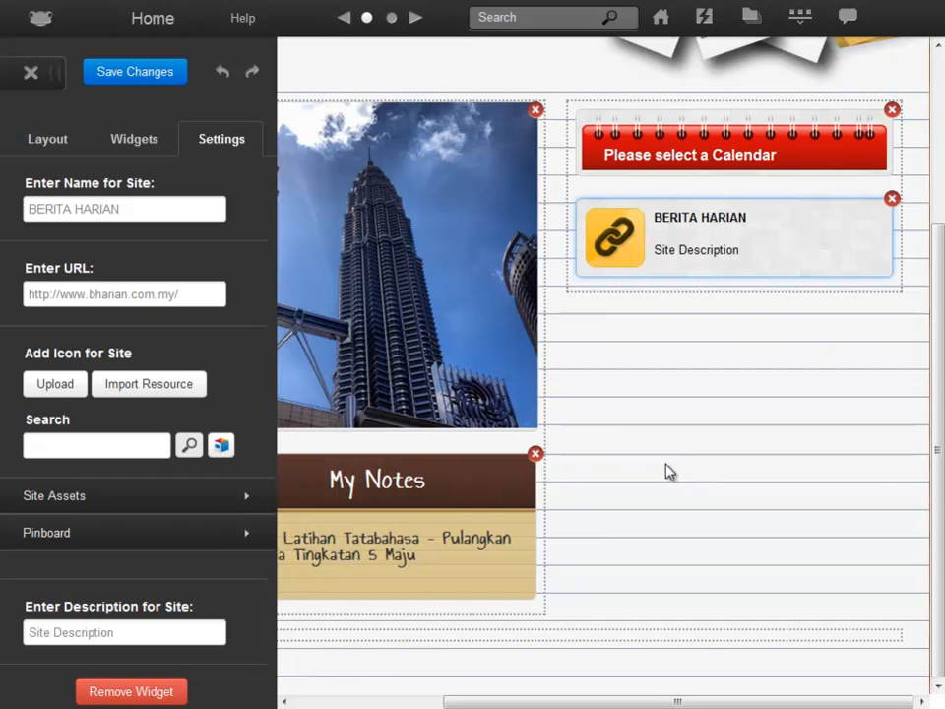
{"action": "left_click", "coordinate": [222, 446]}
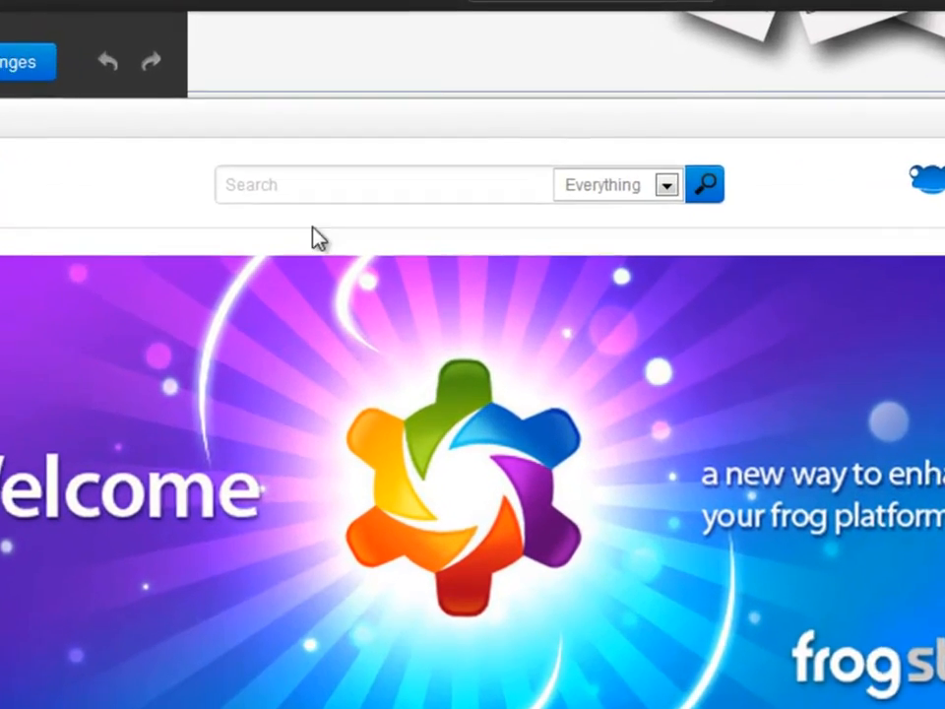
{"action": "left_click", "coordinate": [325, 175]}
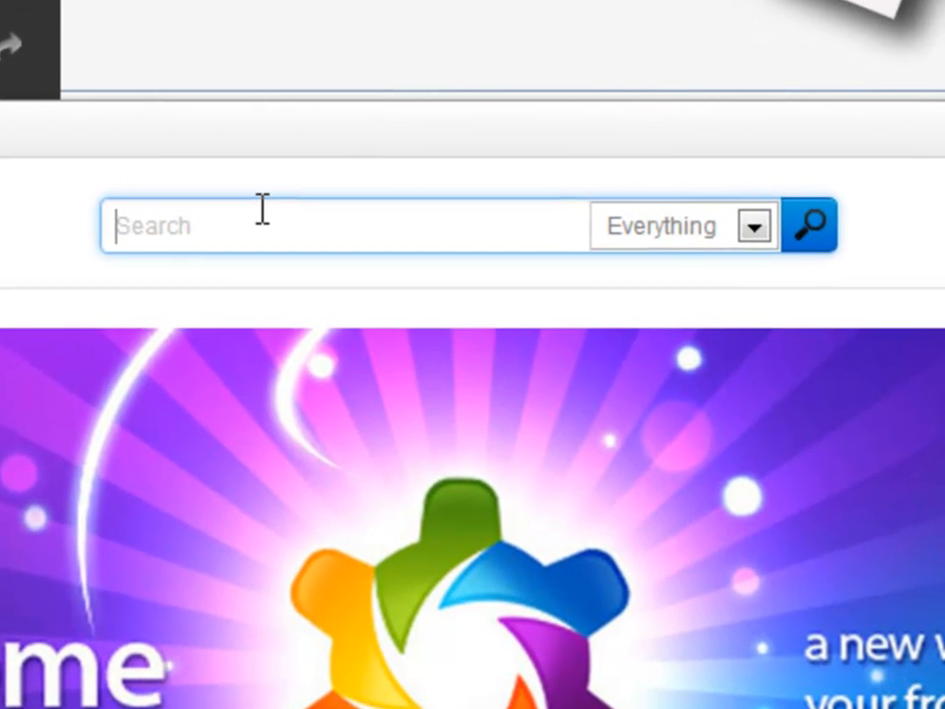
{"action": "type", "text": "BERI"}
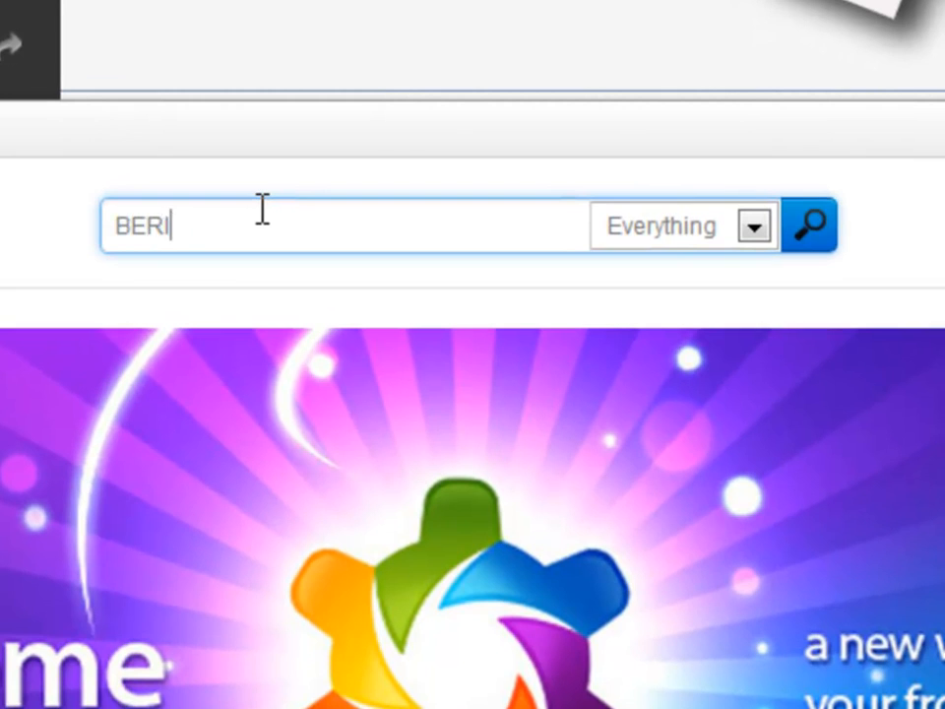
{"action": "type", "text": "TA HA"}
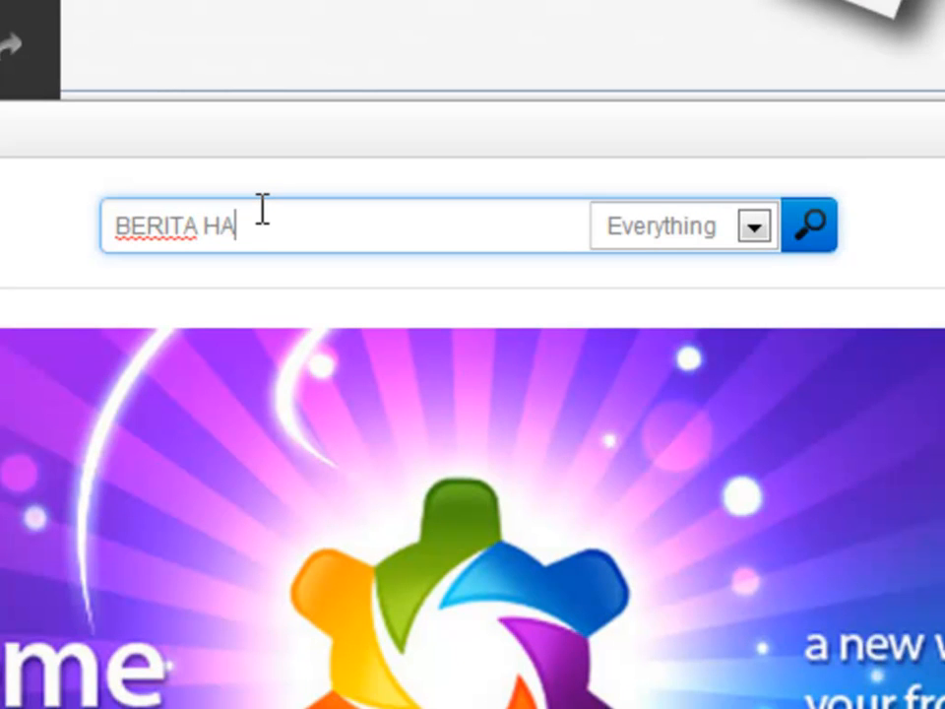
{"action": "type", "text": "RIAN LOGO"}
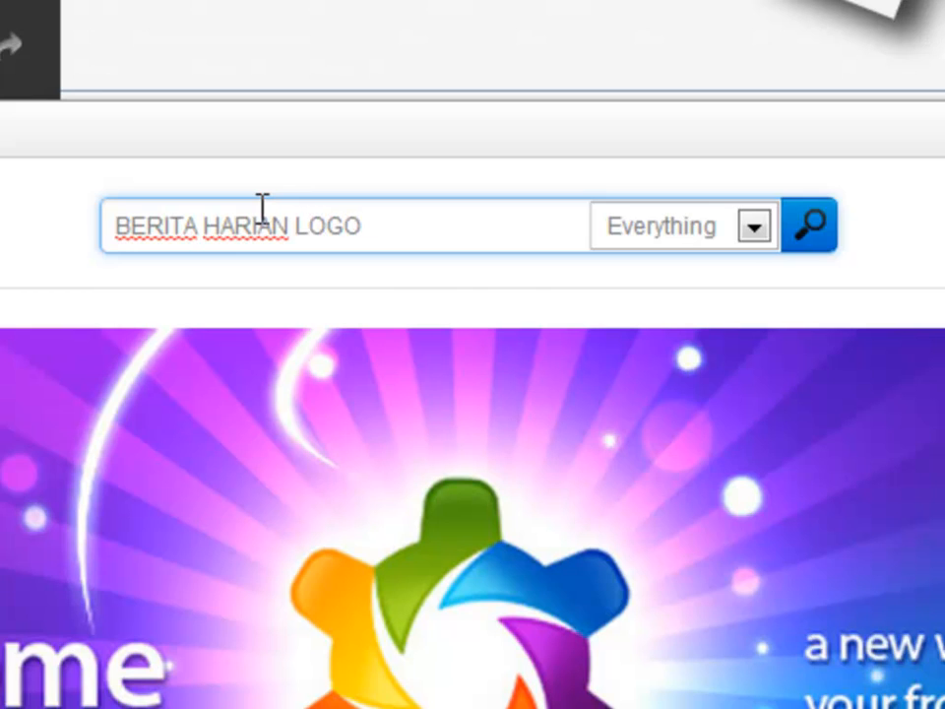
{"action": "left_click", "coordinate": [753, 233]}
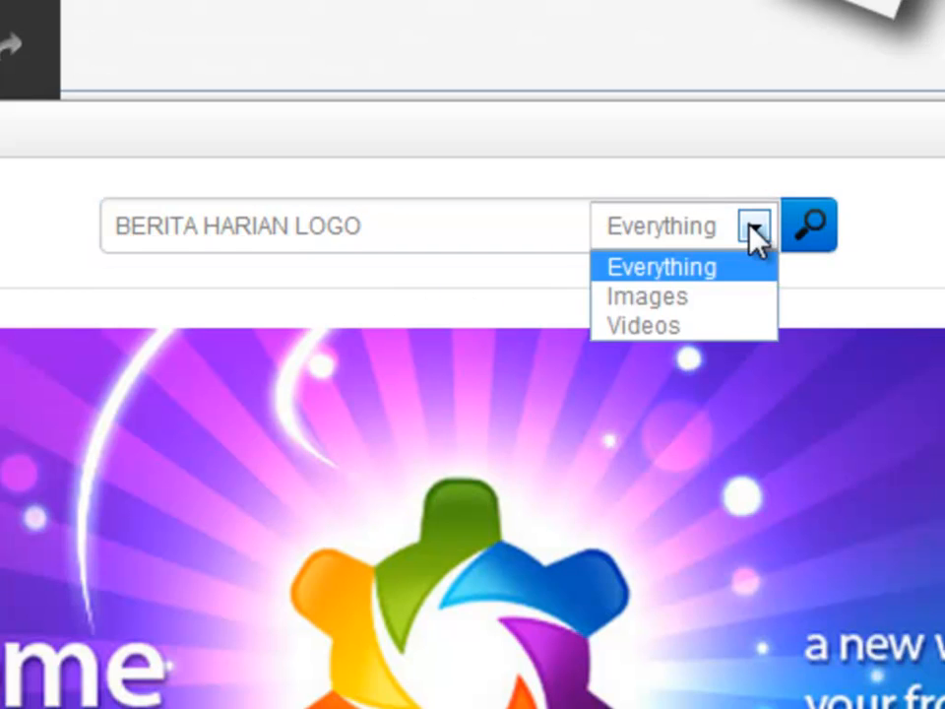
{"action": "left_click", "coordinate": [729, 313]}
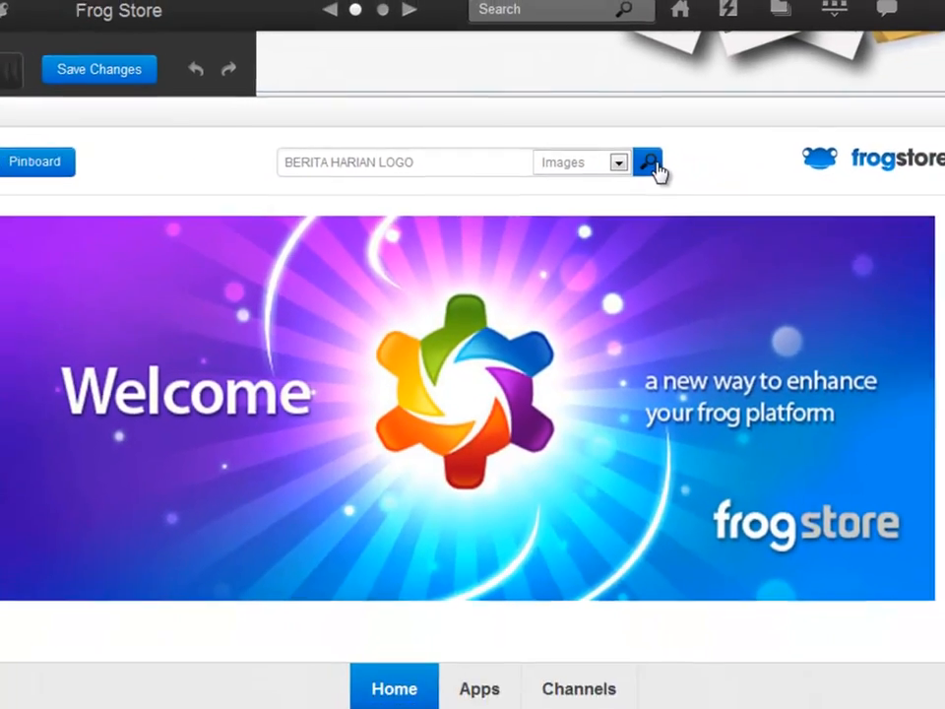
{"action": "left_click", "coordinate": [687, 177]}
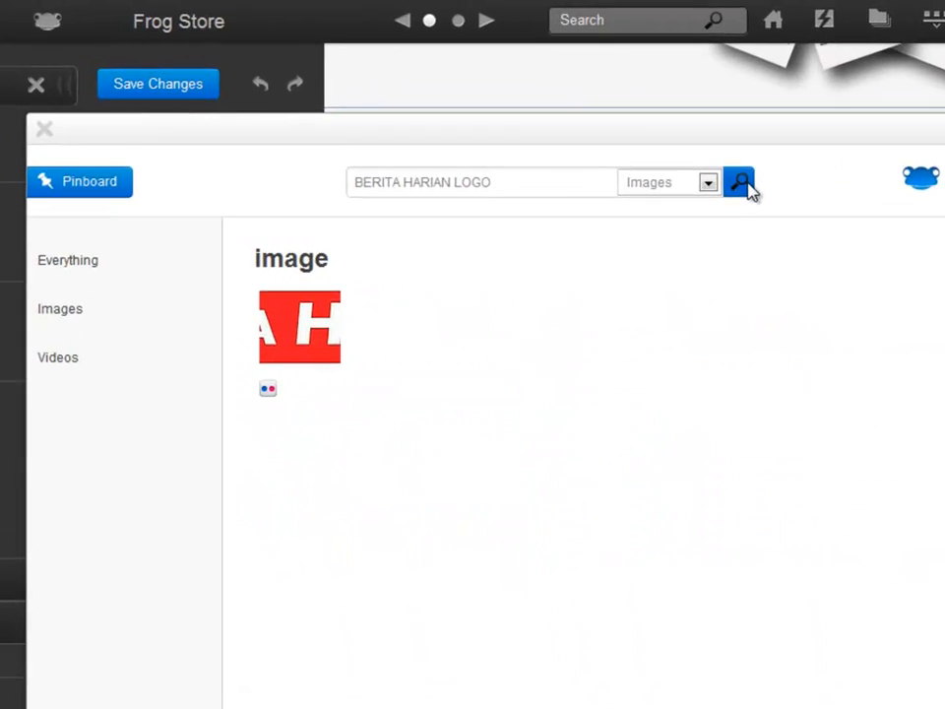
{"action": "mouse_move", "coordinate": [443, 479]}
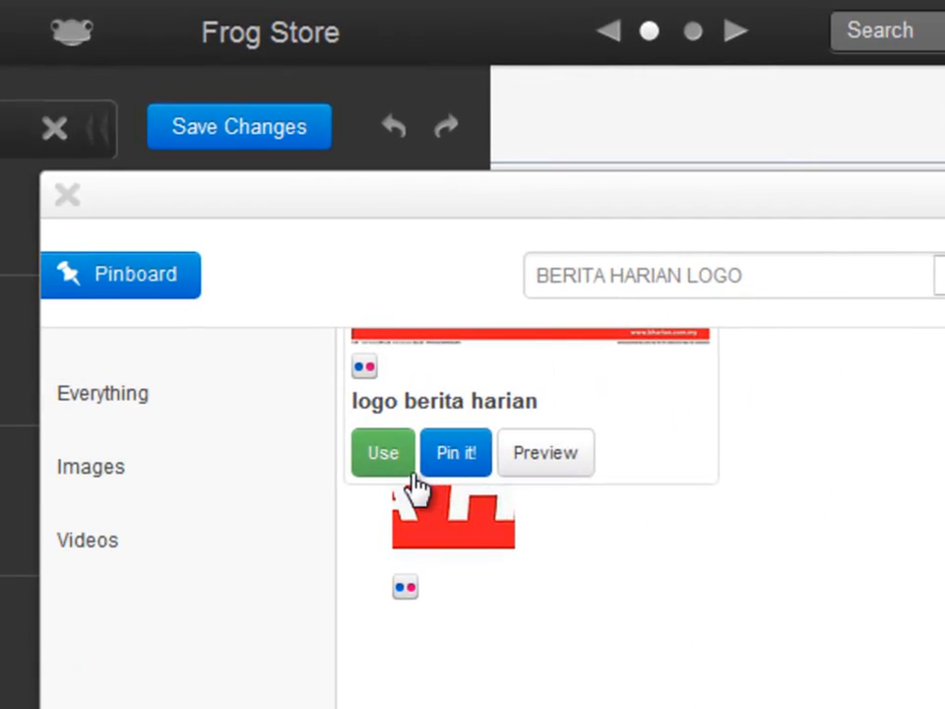
{"action": "left_click", "coordinate": [384, 455]}
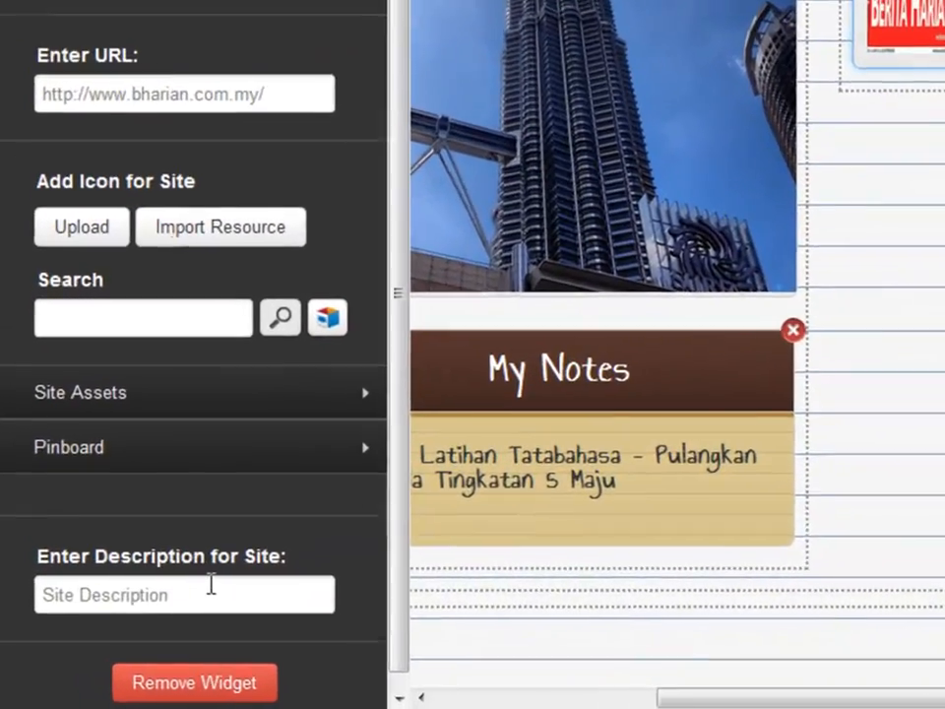
Enter "Surat Khabar Kegemaran Ku" as the site description and save the dashboard, leaving edit mode.
{"action": "left_click", "coordinate": [170, 612]}
{"action": "type", "text": "Surat Khabar "}
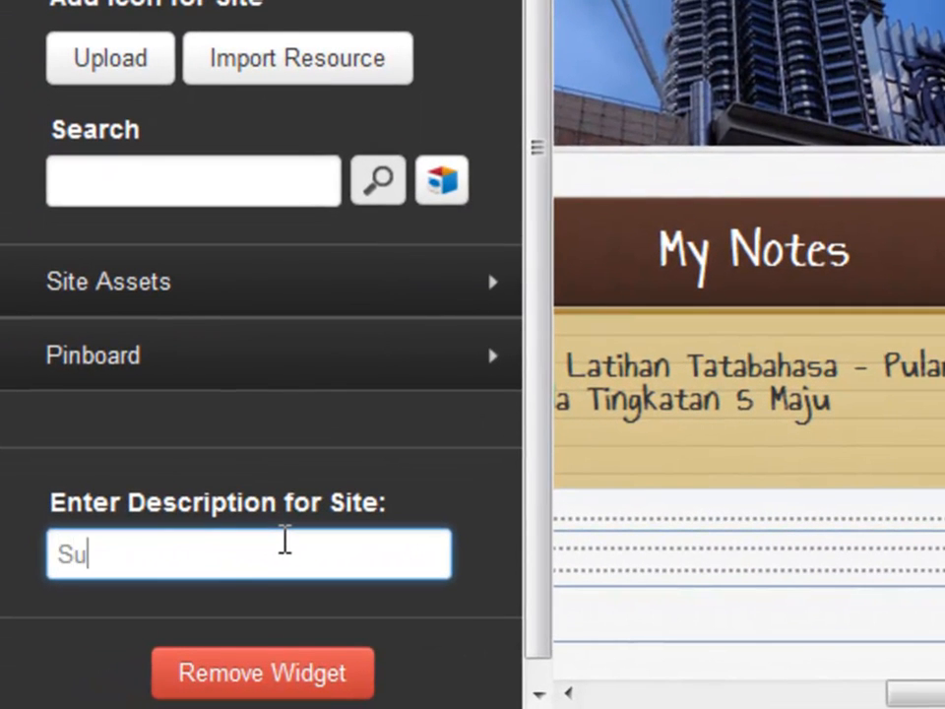
{"action": "type", "text": "Kegemaran Ku"}
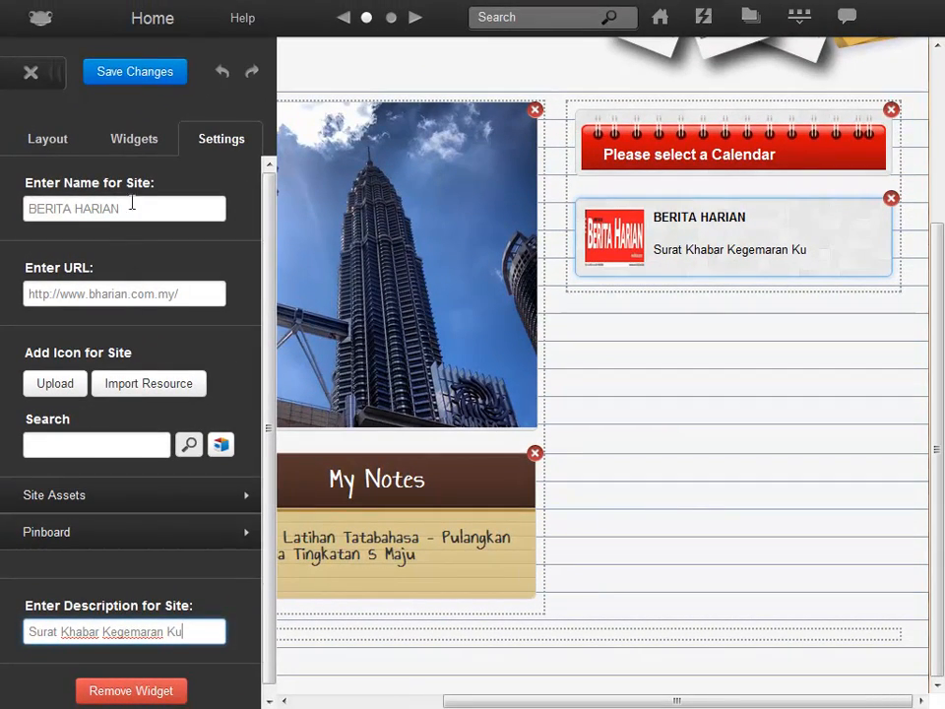
{"action": "left_click", "coordinate": [135, 72]}
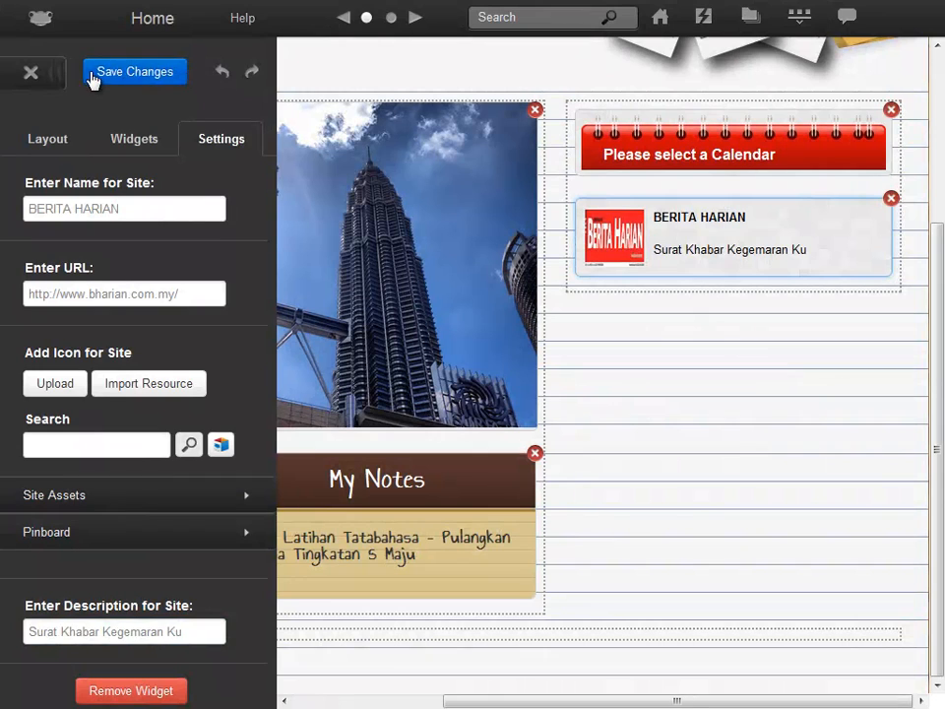
{"action": "left_click", "coordinate": [31, 73]}
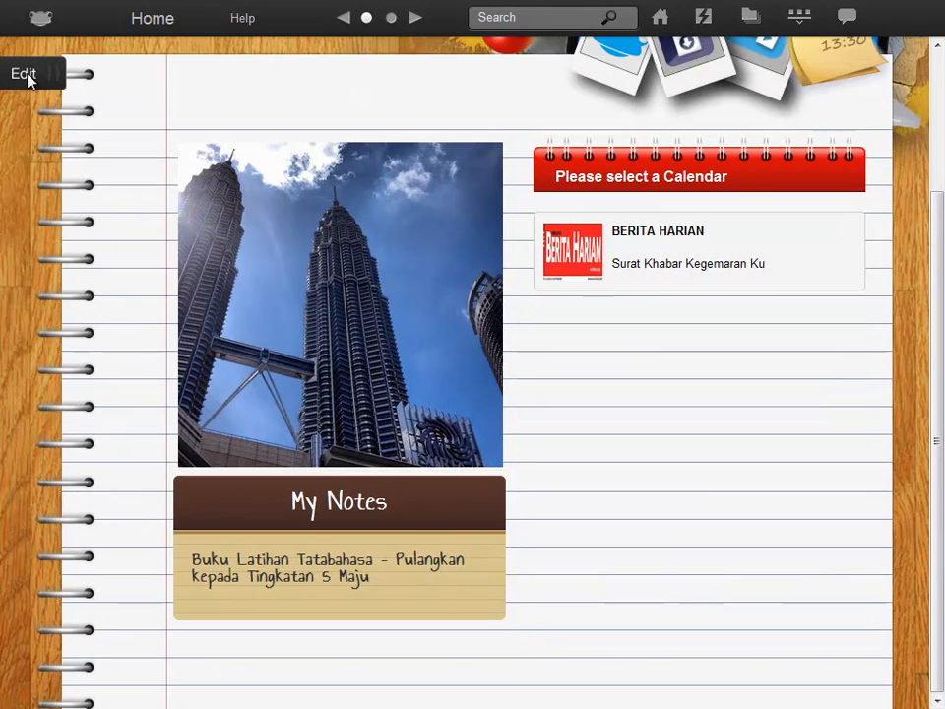